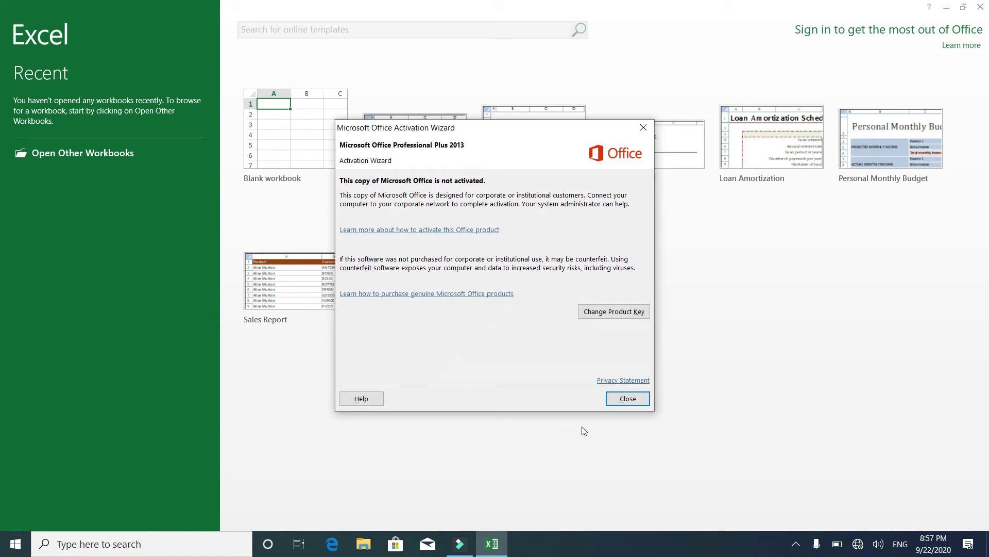
Create a blank workbook and enter the column headers sno, name and salary in A1:C1.
left_click(627, 398)
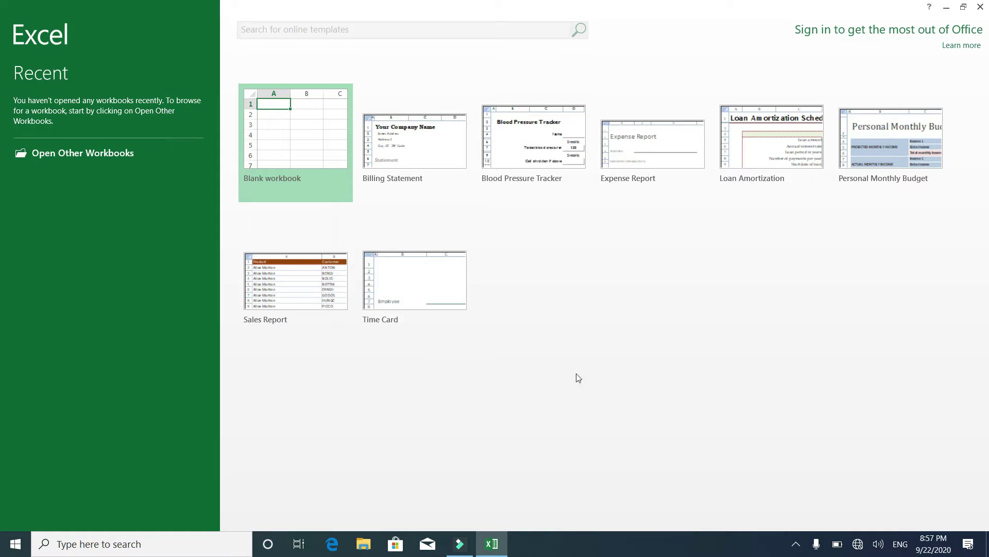
left_click(289, 112)
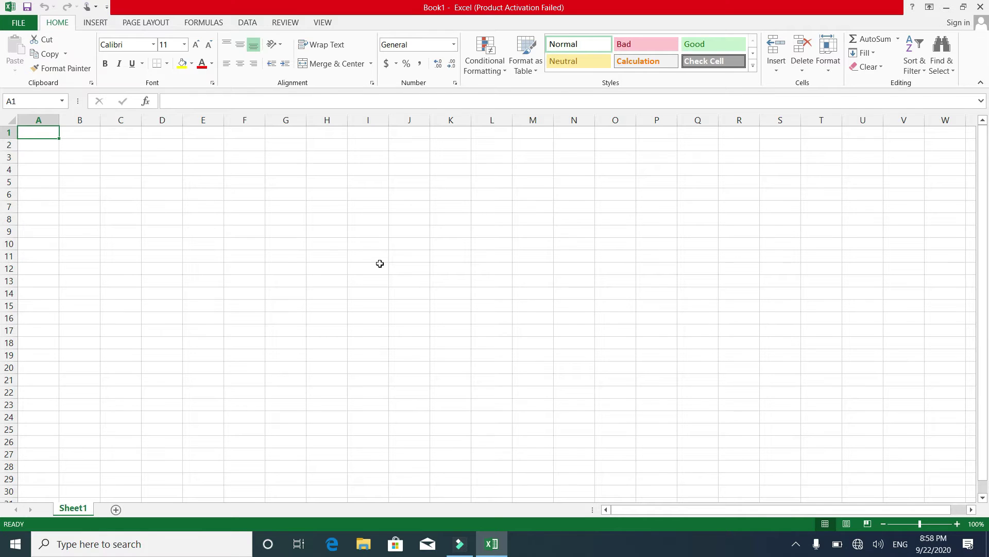
type("sno")
key("Tab")
type("name")
key("Tab")
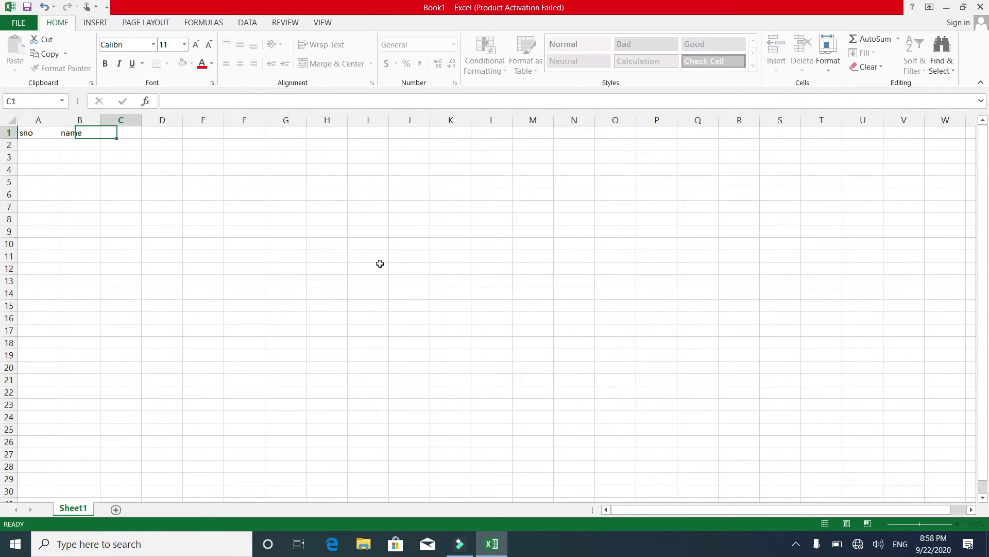
type("salary")
key("Return")
Enter the serial numbers 1 to 5 in cells A2:A6 under the sno header.
key("Left")
key("Left")
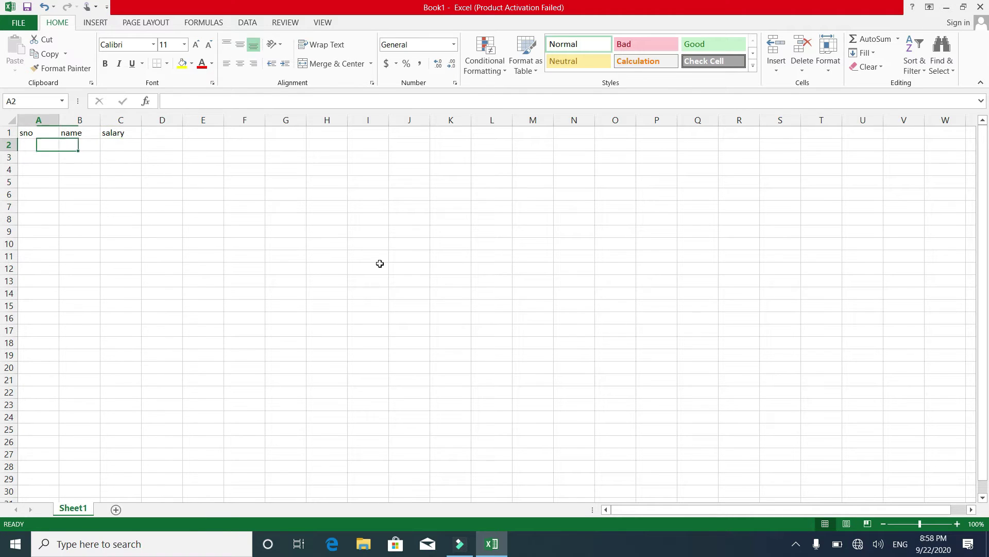
type("1")
key("Return")
type("2")
key("Return")
type("3")
key("Return")
type("4")
key("Return")
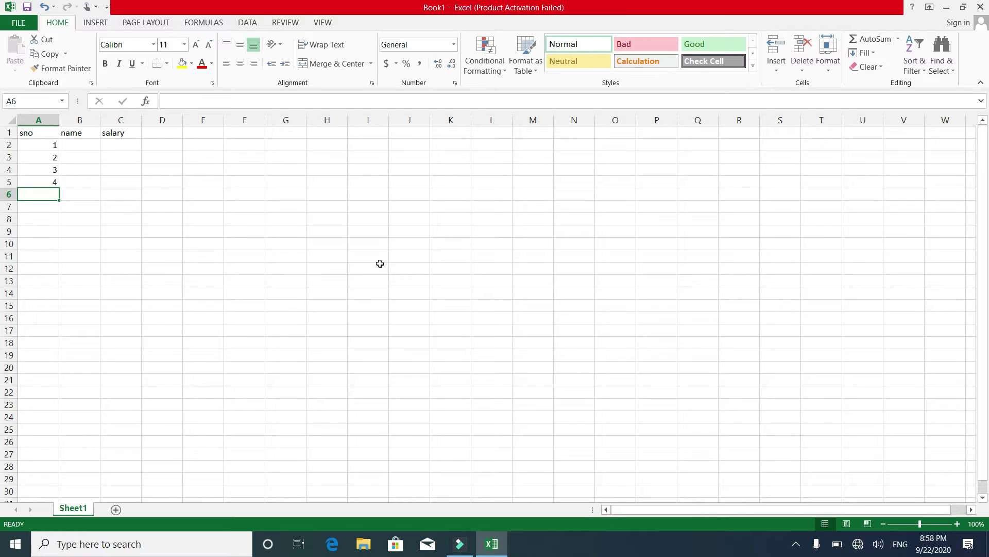
type("5")
key("Right")
Enter the five people's first names in cells B2:B6 under the name header.
key("Up")
key("Up")
key("Up")
key("Up")
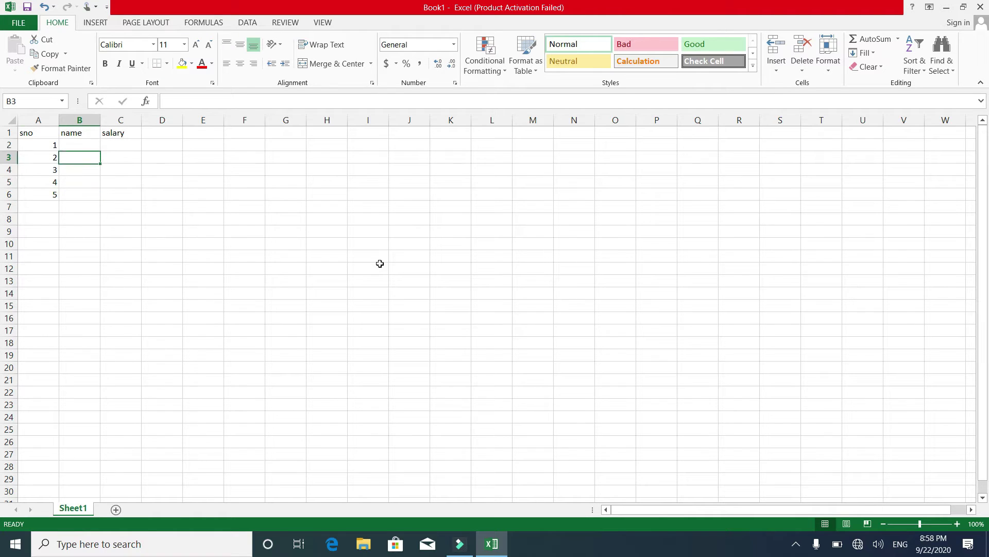
type("salam")
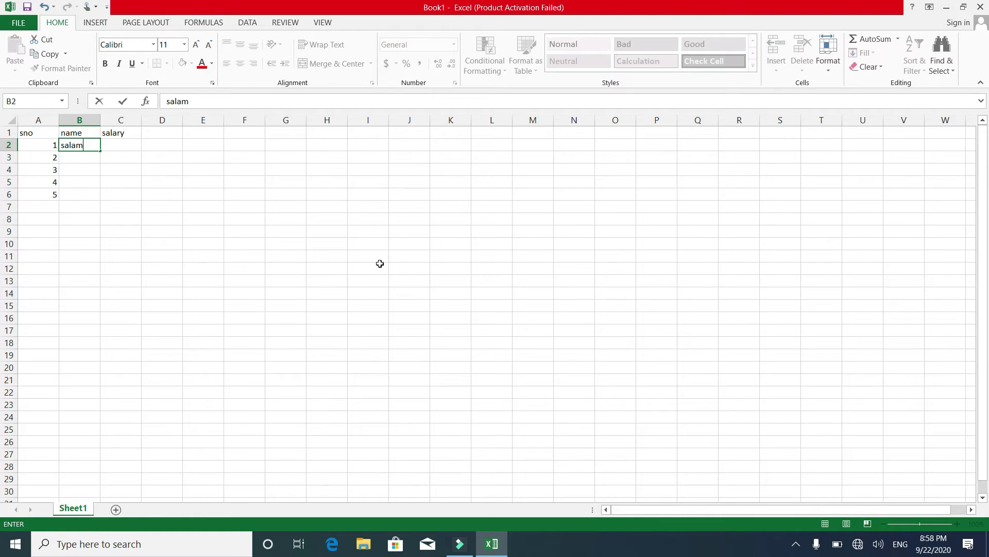
key("Return")
type("malook")
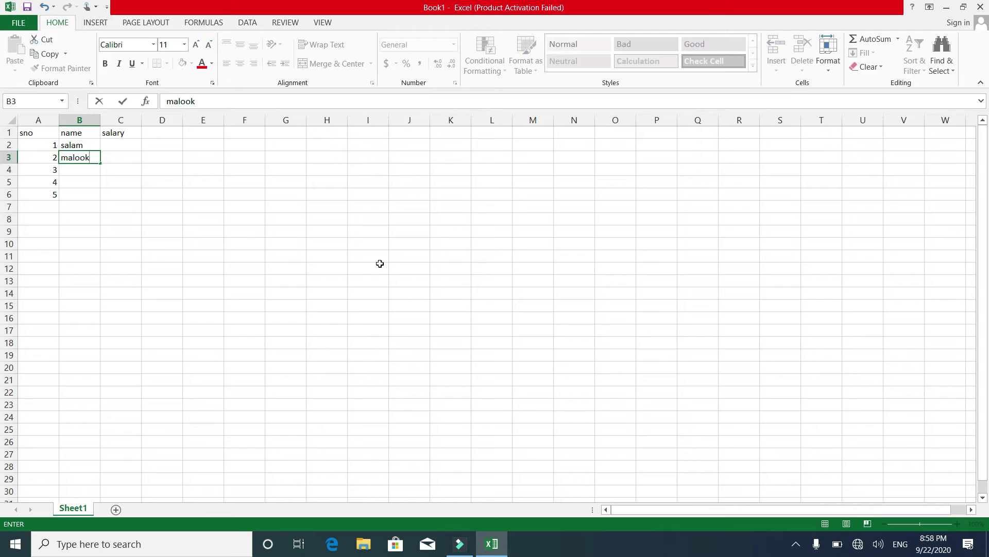
key("Return")
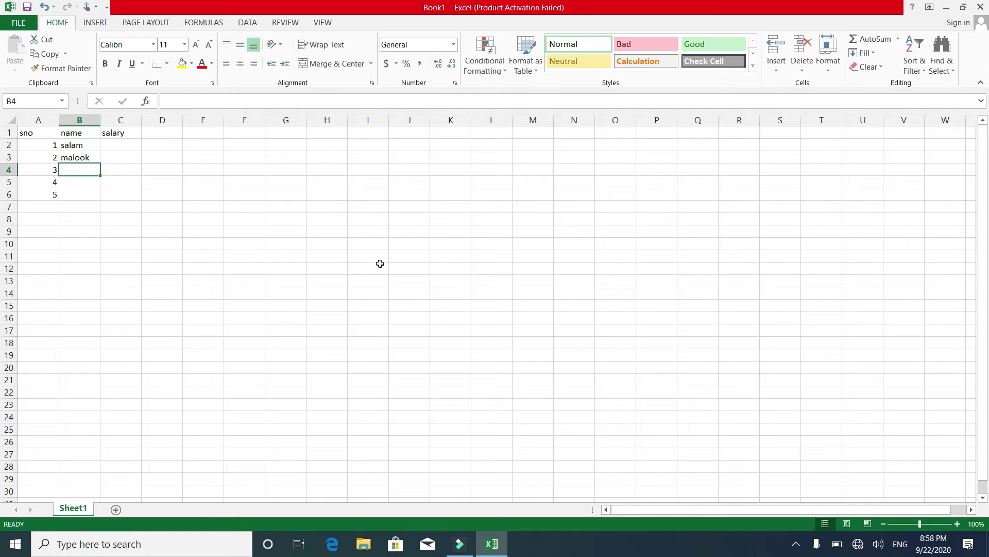
type("farhan")
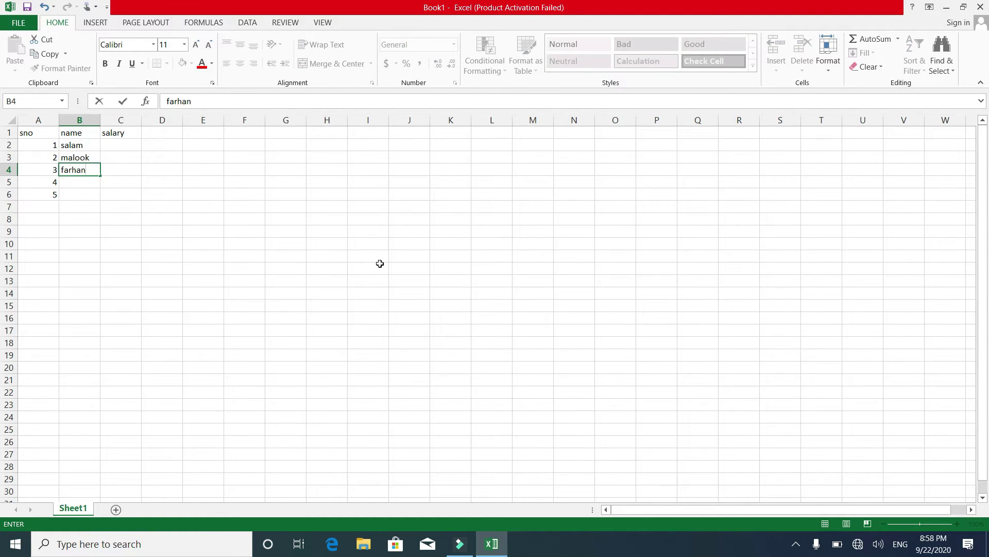
key("Return")
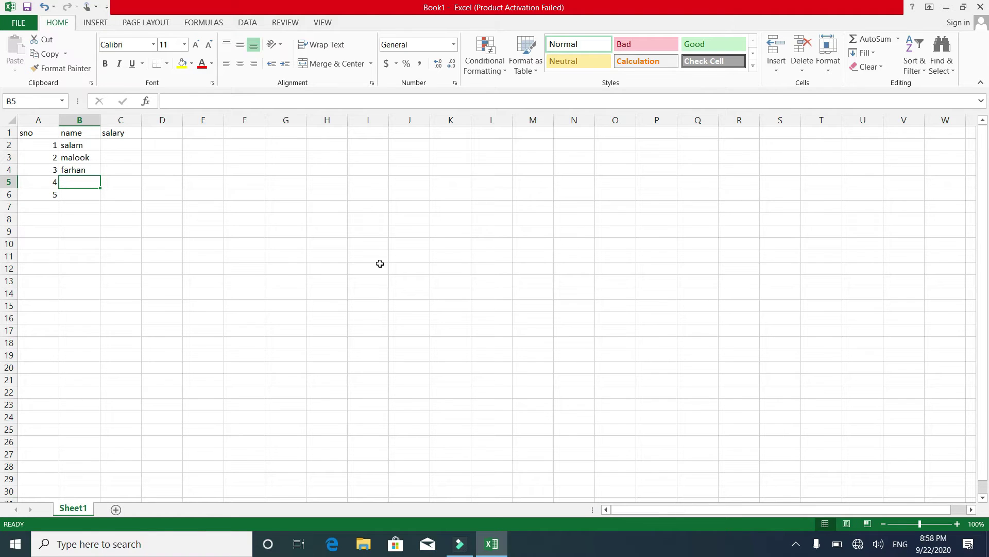
type("aamir")
key("Return")
type("ali")
key("Tab")
Enter the salaries 10000, 20000, 13000, 45000 and 56000 in cells C2:C6.
key("Tab")
key("Up")
key("Up")
key("Up")
key("Up")
key("Left")
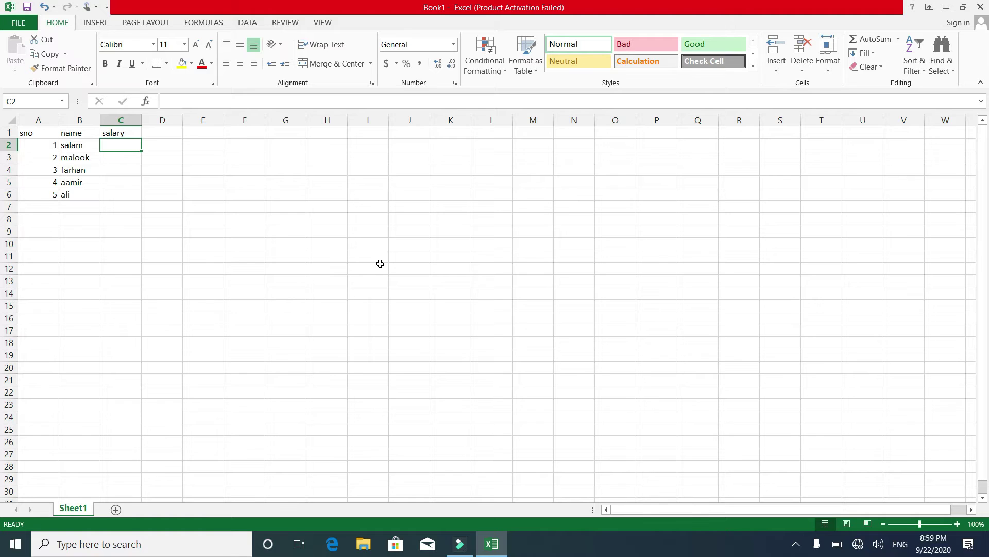
type("1000")
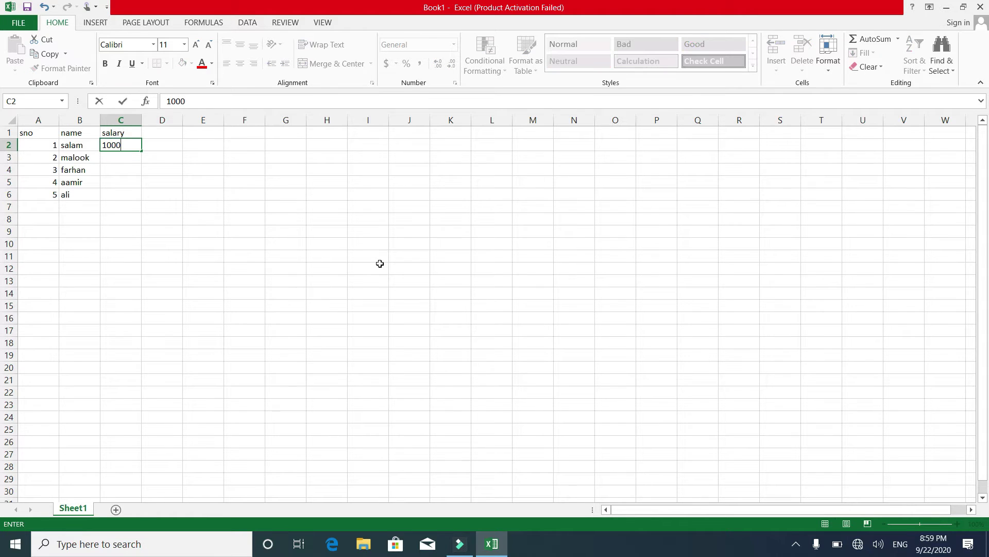
type("0")
key("Return")
type("20000")
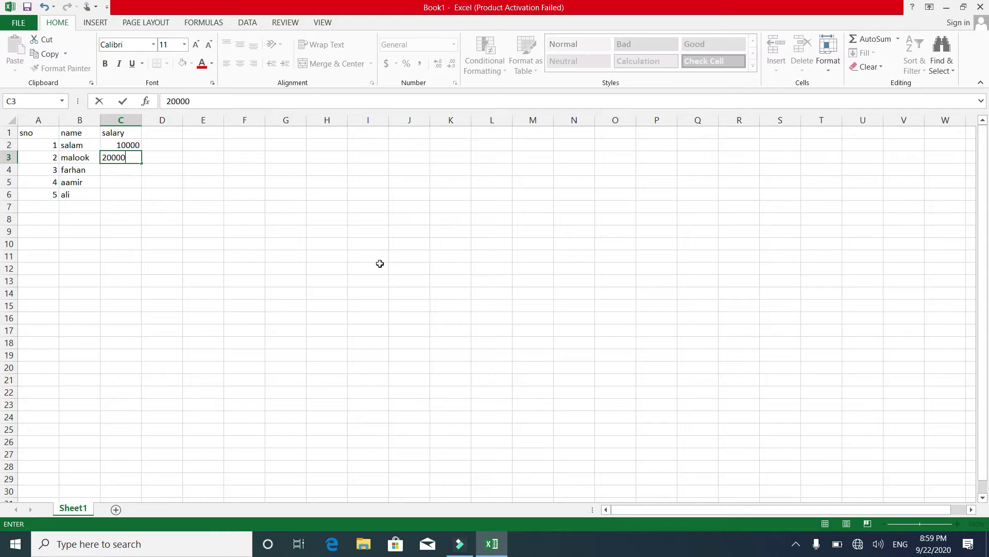
key("Return")
type("13000")
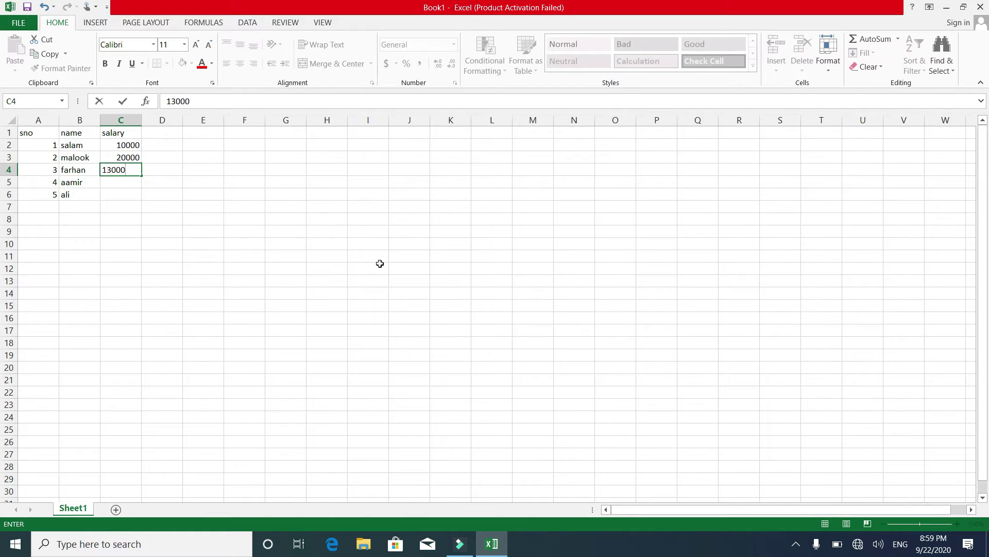
key("Return")
type("45000")
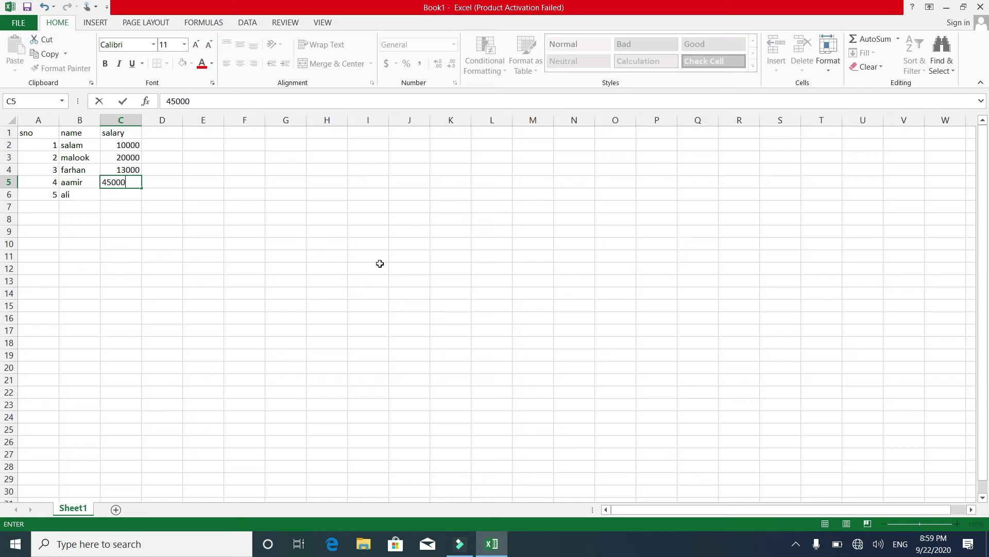
key("Return")
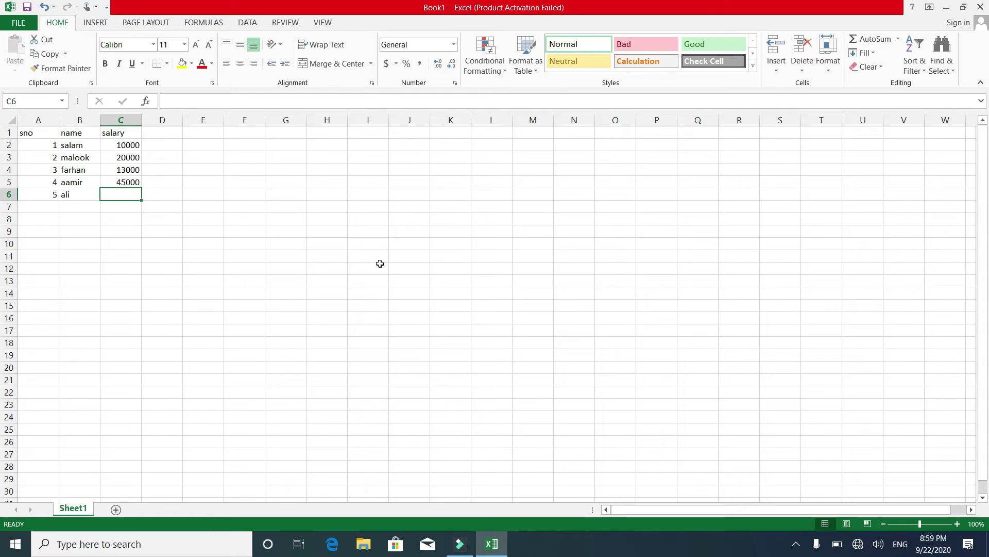
type("56000")
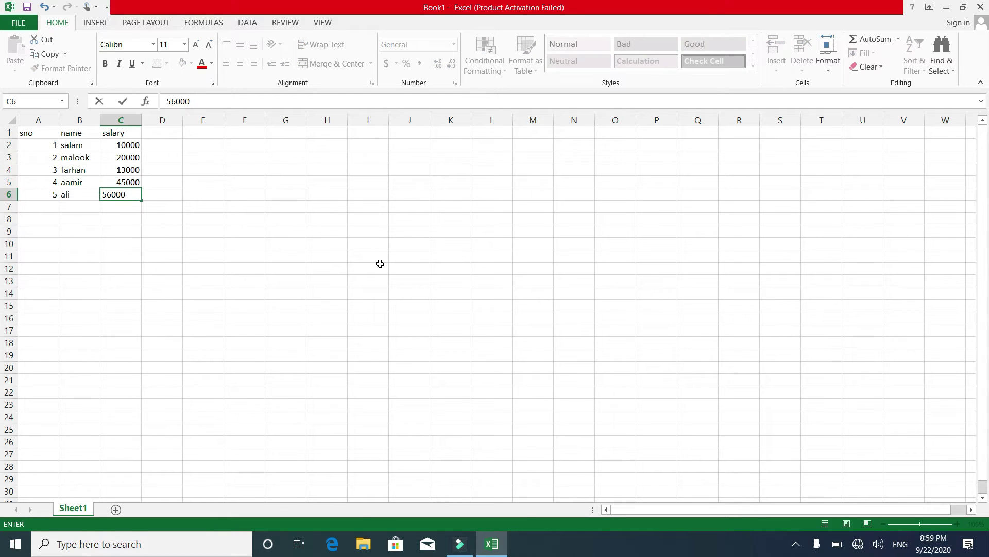
key("Return")
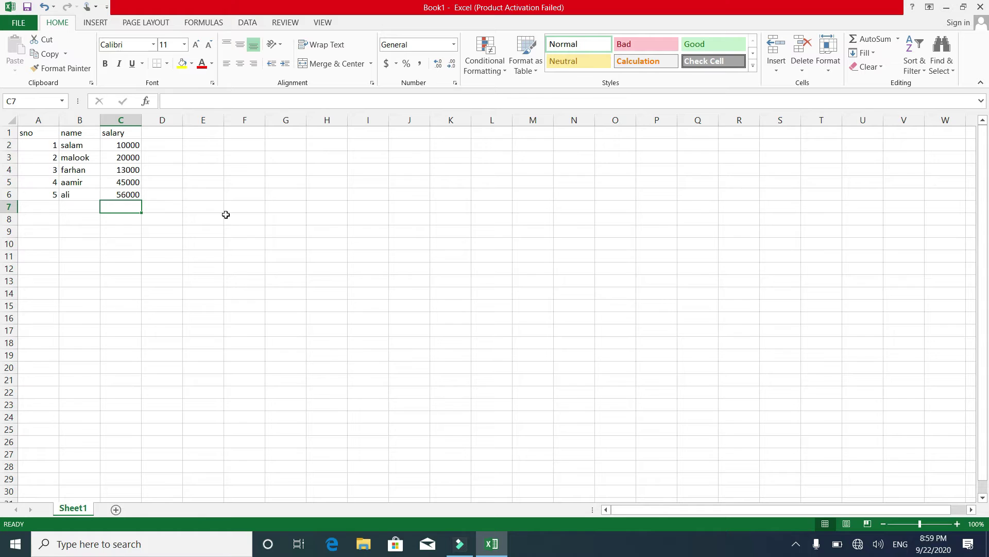
Apply All Borders to the data range A1:C6.
left_click(38, 134)
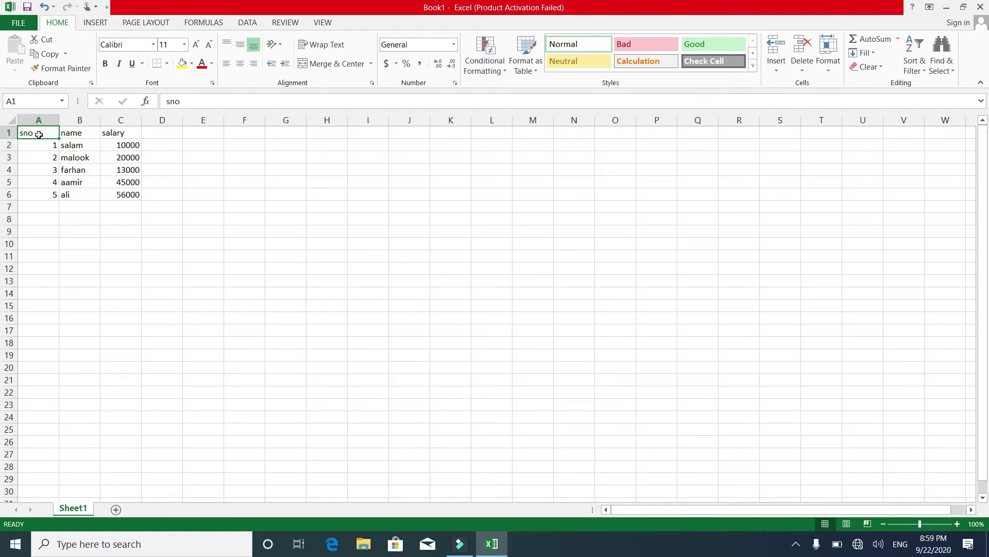
key("shift+Down")
key("shift+Down")
key("shift+Down")
key("shift+Down")
key("shift+Down")
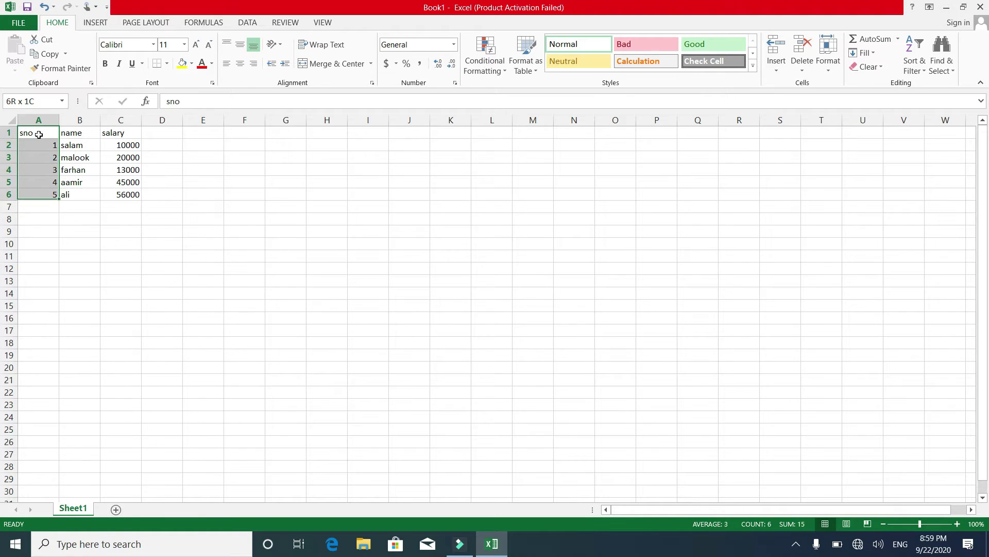
key("shift+Right")
key("shift+Right")
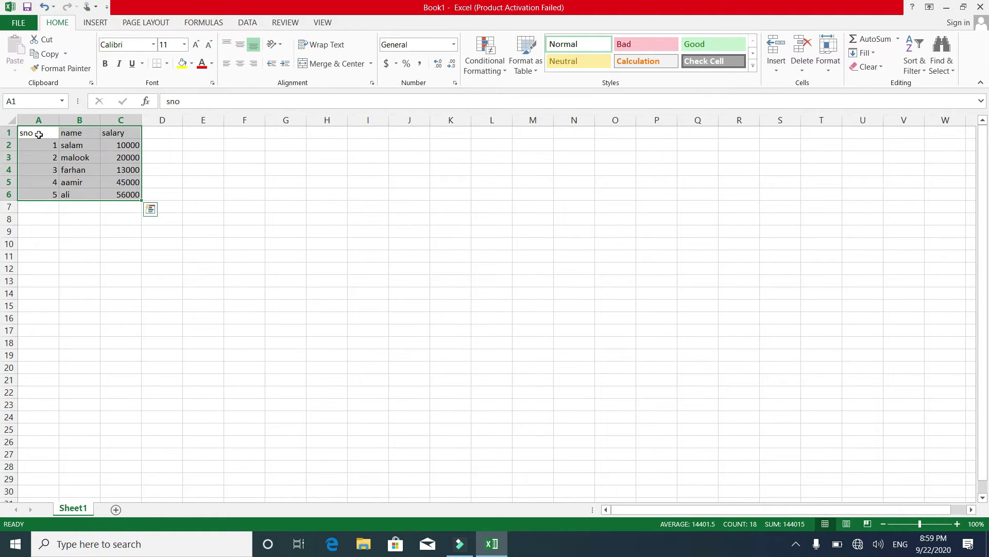
left_click(170, 66)
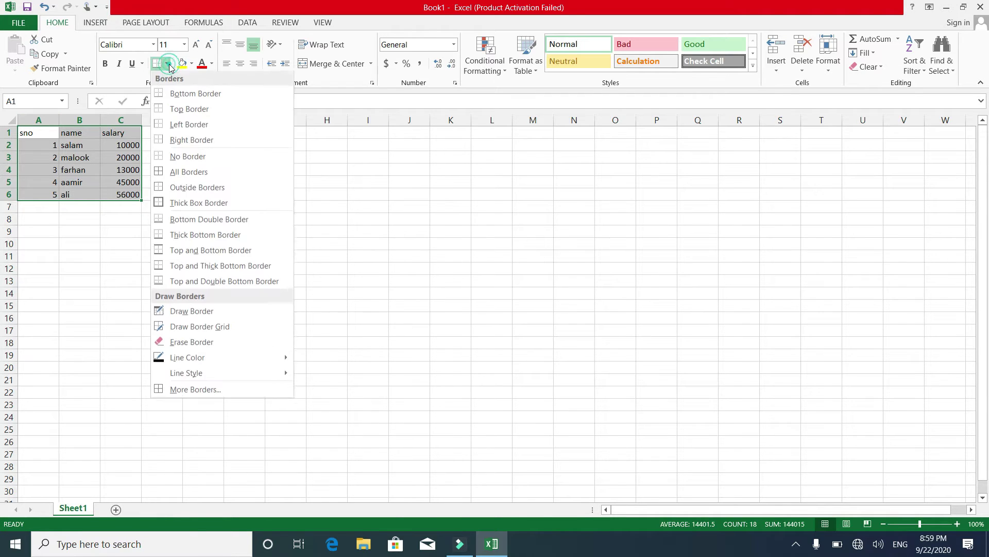
left_click(195, 177)
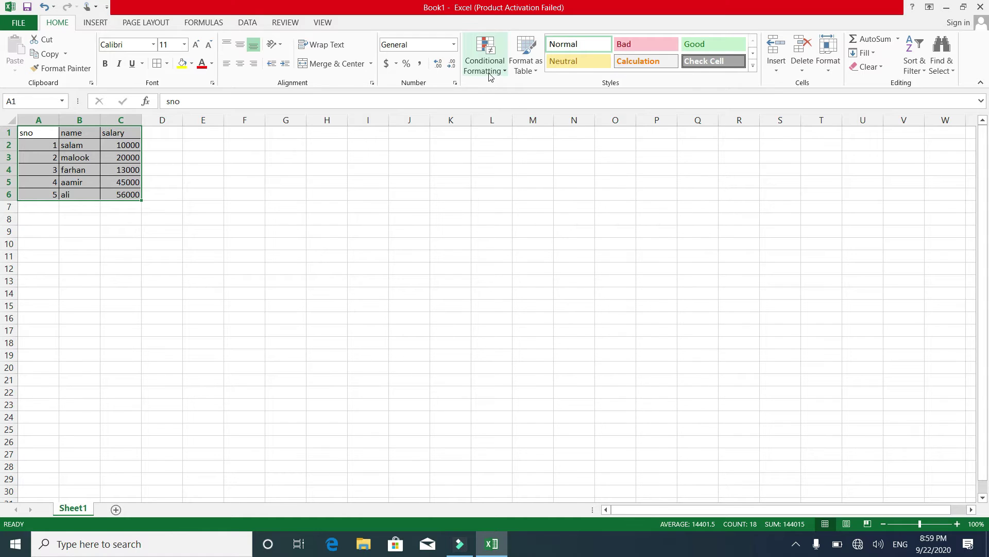
Format A1:C6 as a table with headers, using the light blue style with a solid header row.
left_click(535, 75)
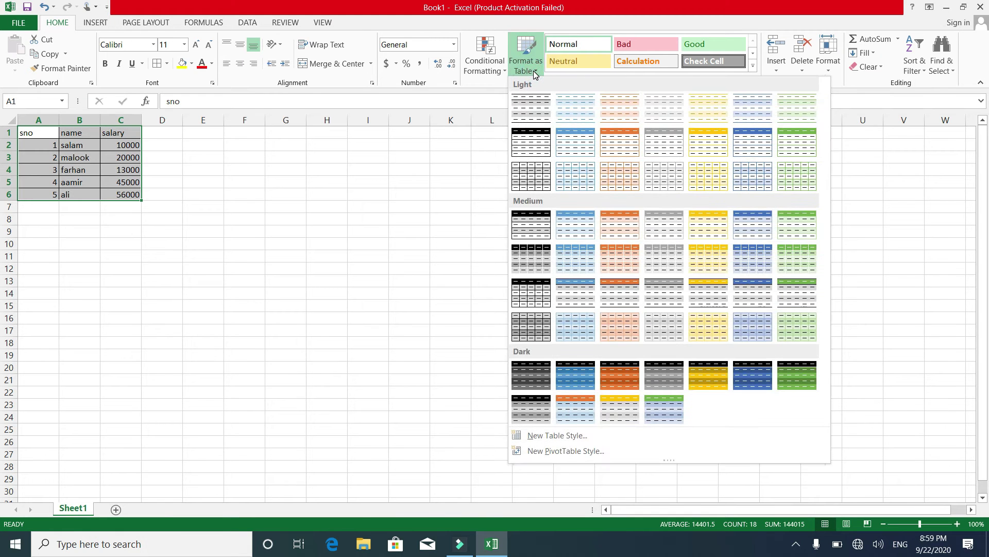
left_click(572, 148)
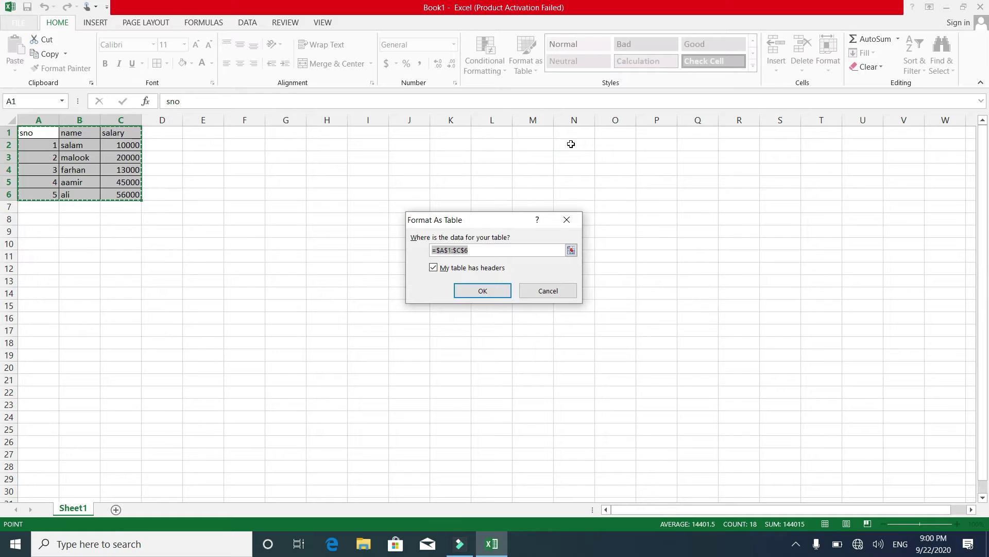
left_click(471, 293)
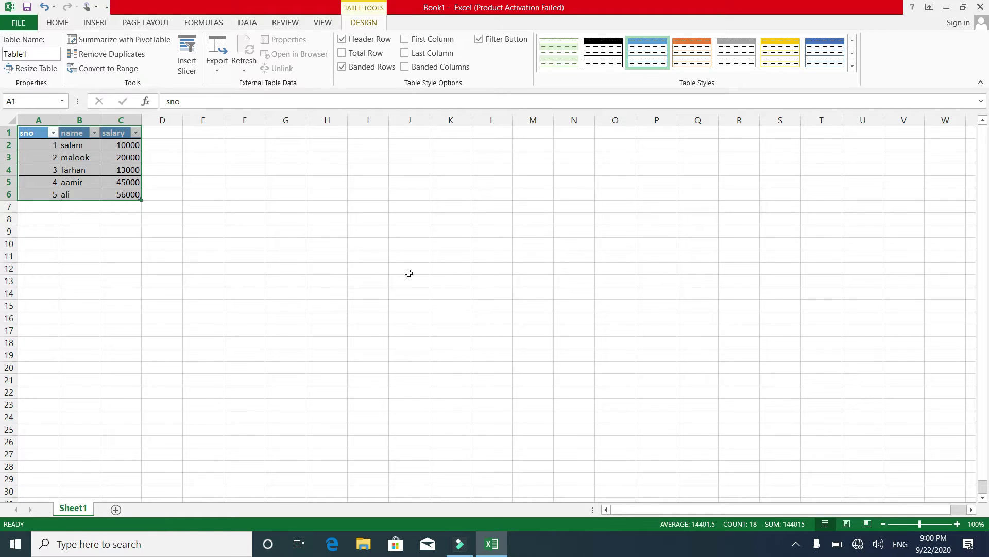
left_click(81, 184)
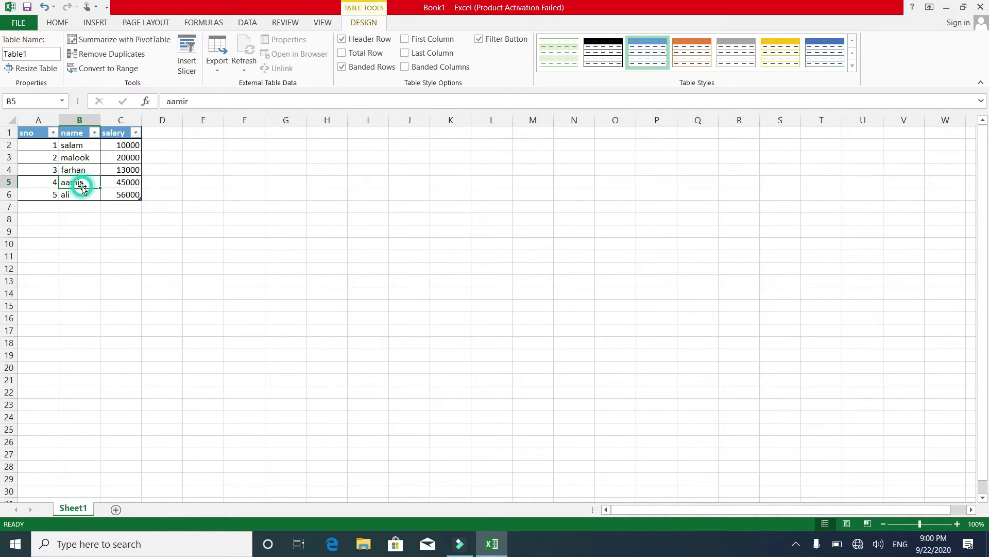
left_click(53, 132)
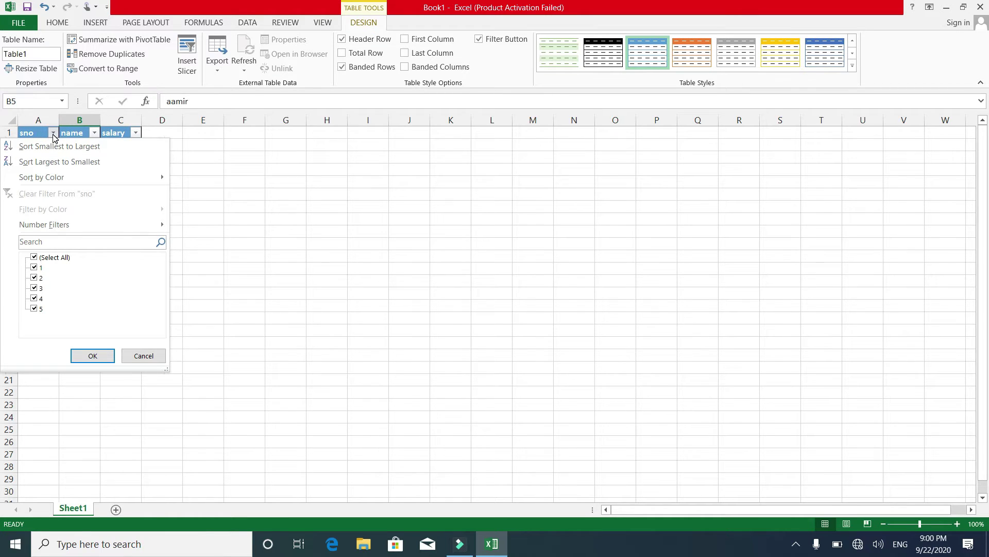
left_click(239, 171)
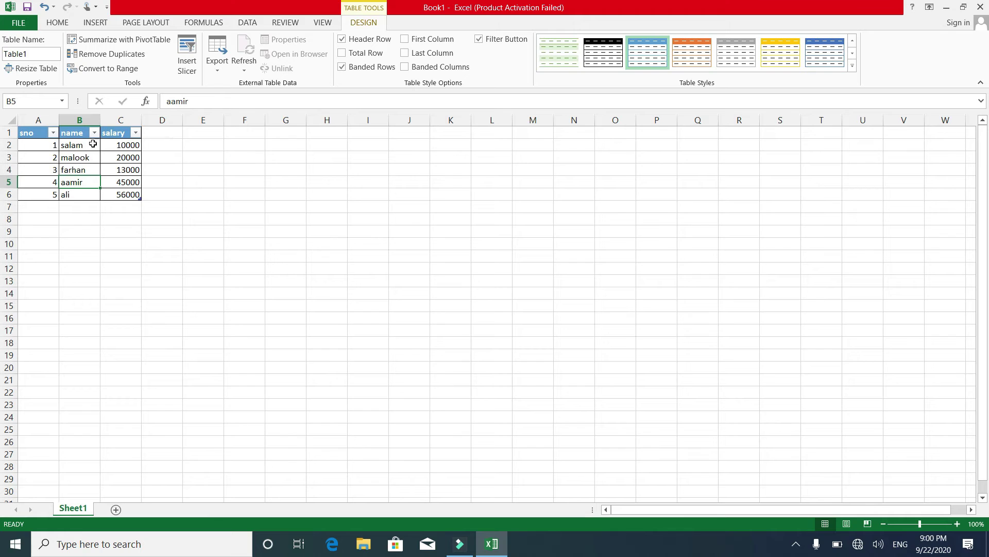
left_click_drag(86, 142, 77, 169)
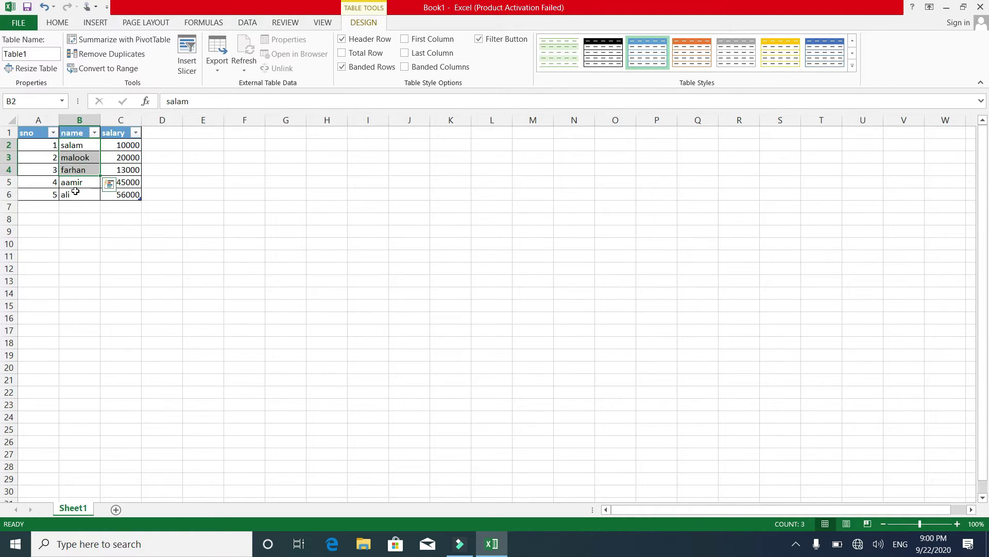
left_click(72, 217)
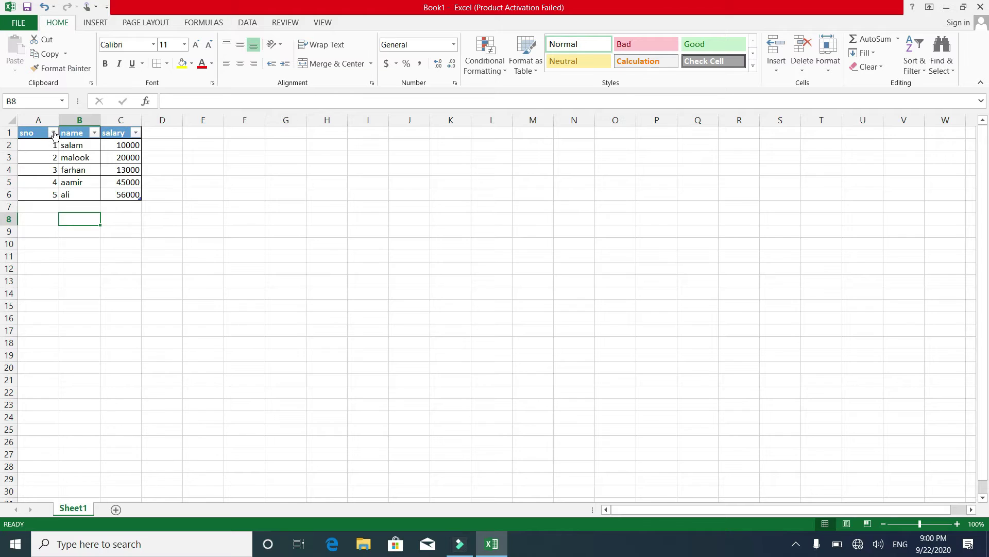
Filter the sno column to show only the values 2 and 5.
left_click(54, 133)
left_click(34, 258)
left_click(34, 278)
left_click(34, 309)
left_click(89, 354)
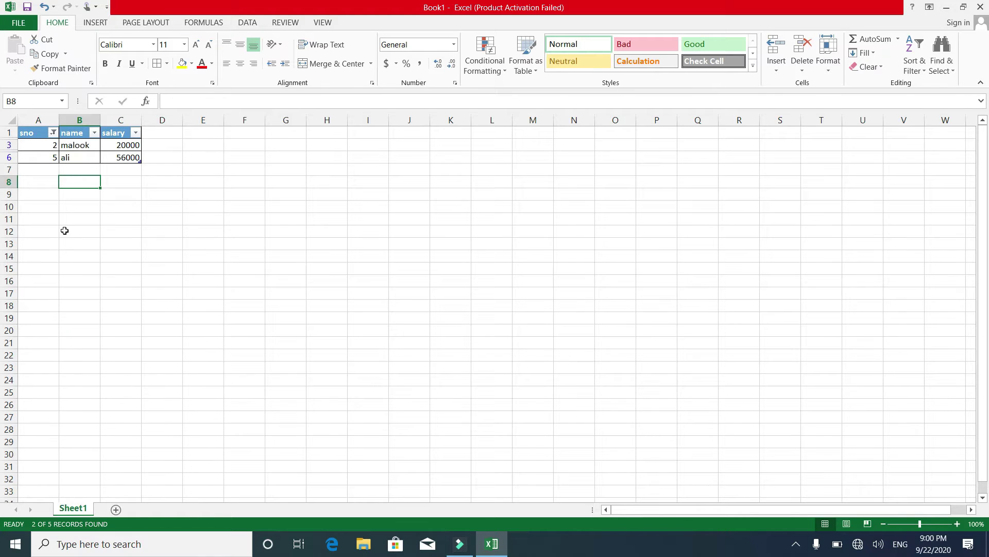
Reset the sno column filter to show all values.
left_click(54, 133)
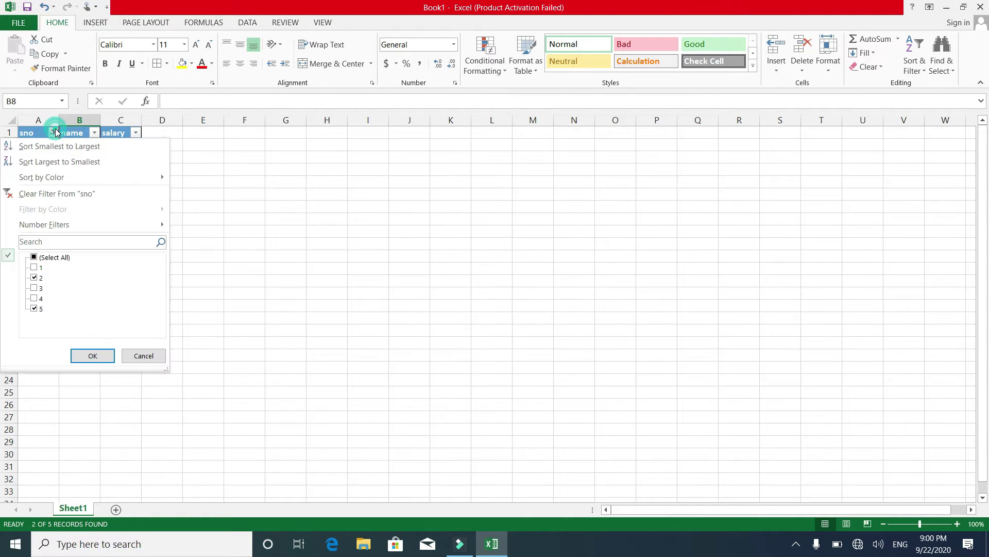
left_click(34, 257)
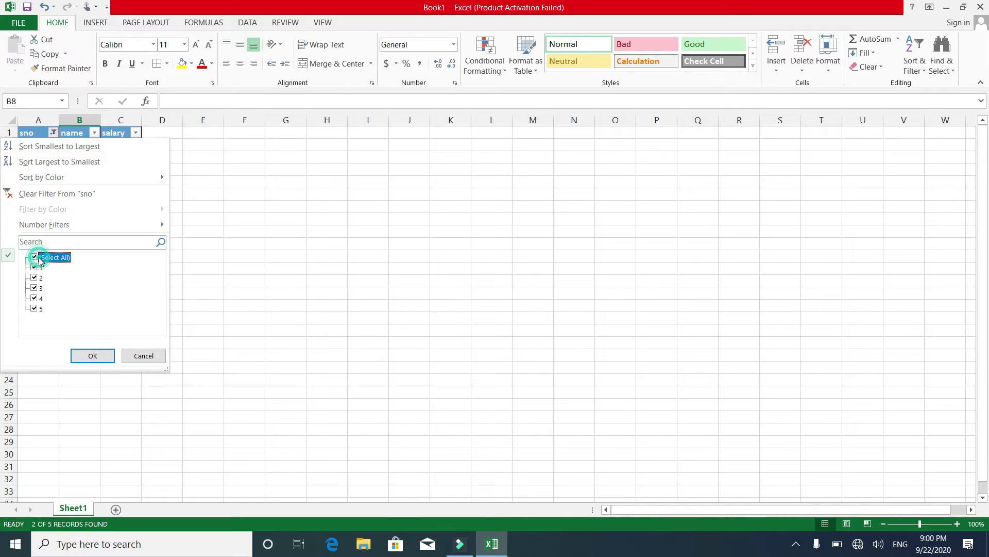
left_click(85, 355)
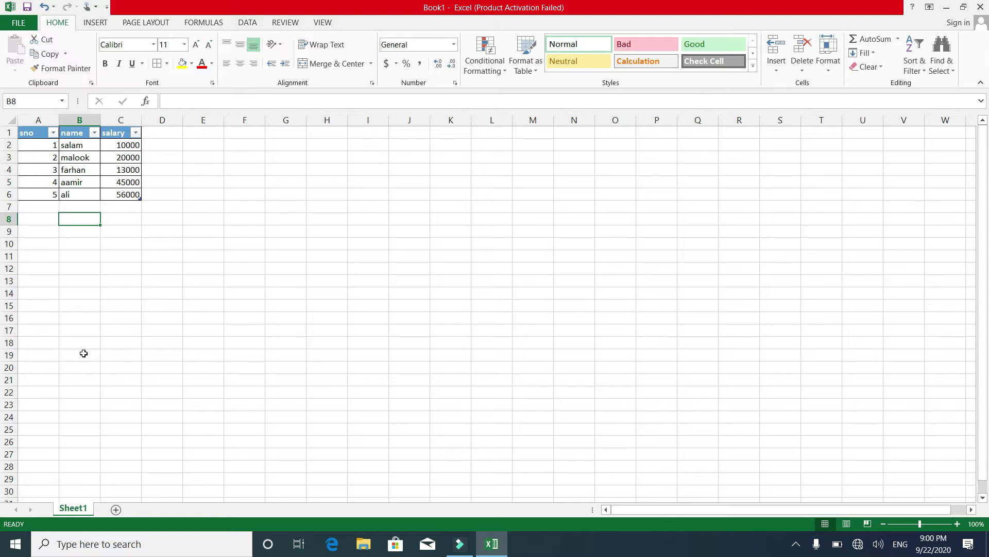
Select header cell A1 and review which columns can be used as slicers for the table, without inserting any.
key("Up")
key("Up")
key("Up")
key("Up")
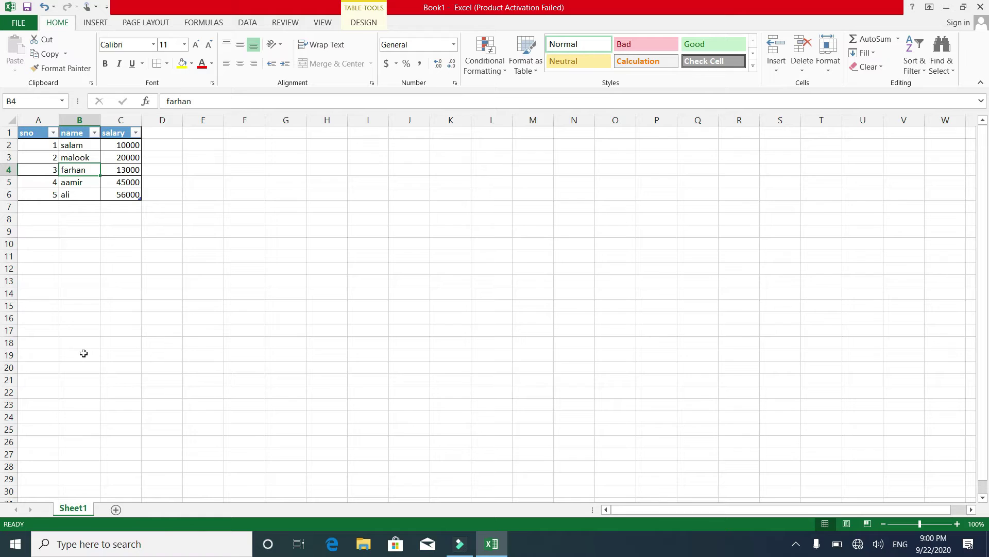
key("Up")
key("Up")
key("Up")
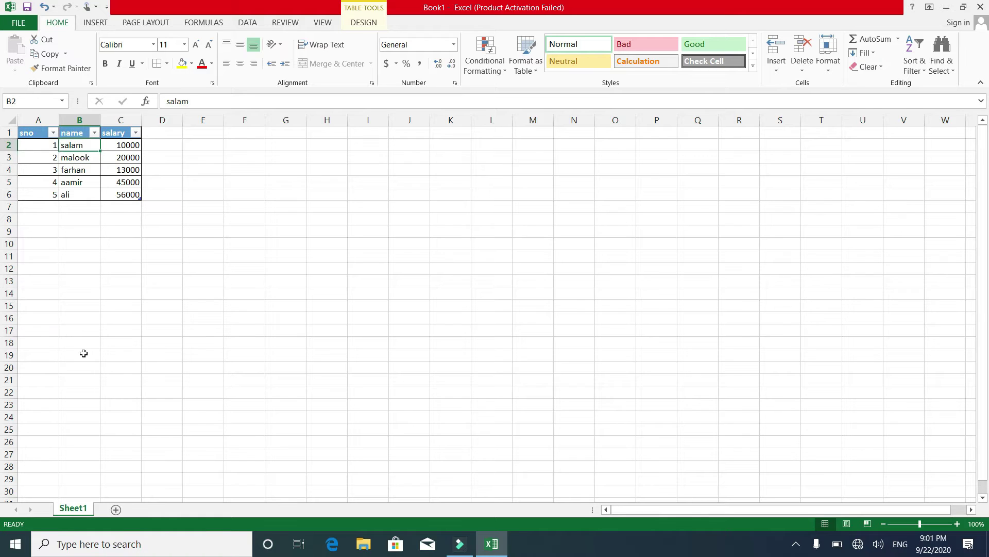
key("Left")
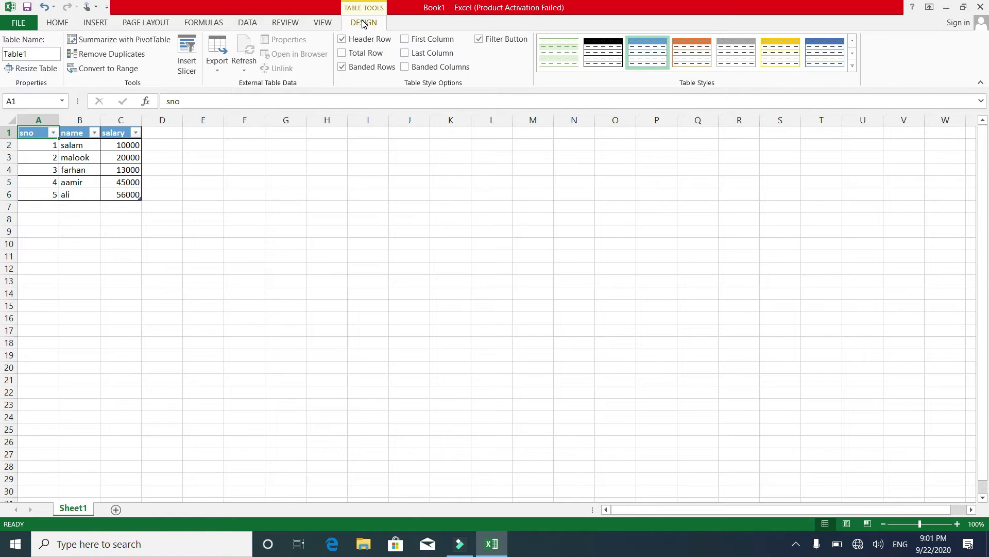
left_click(188, 62)
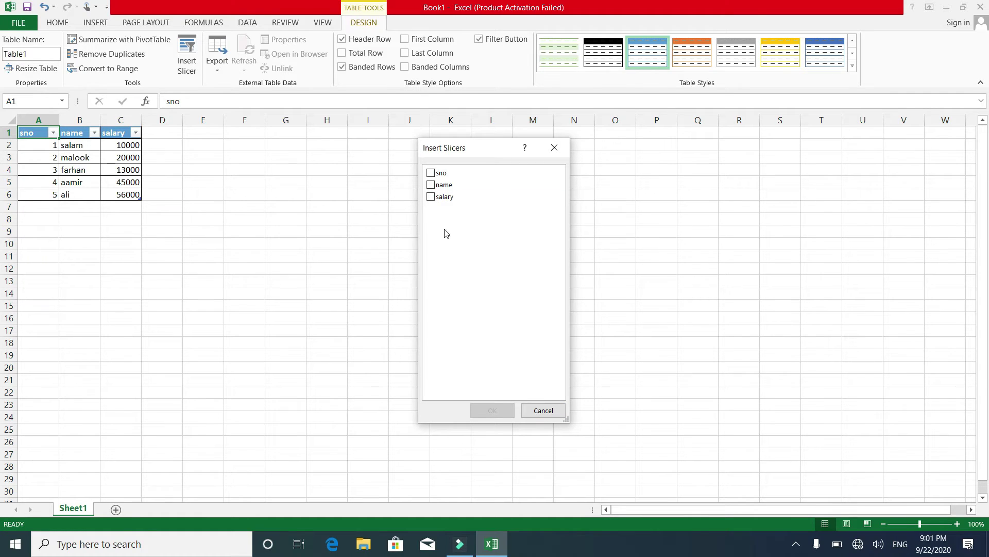
left_click(543, 411)
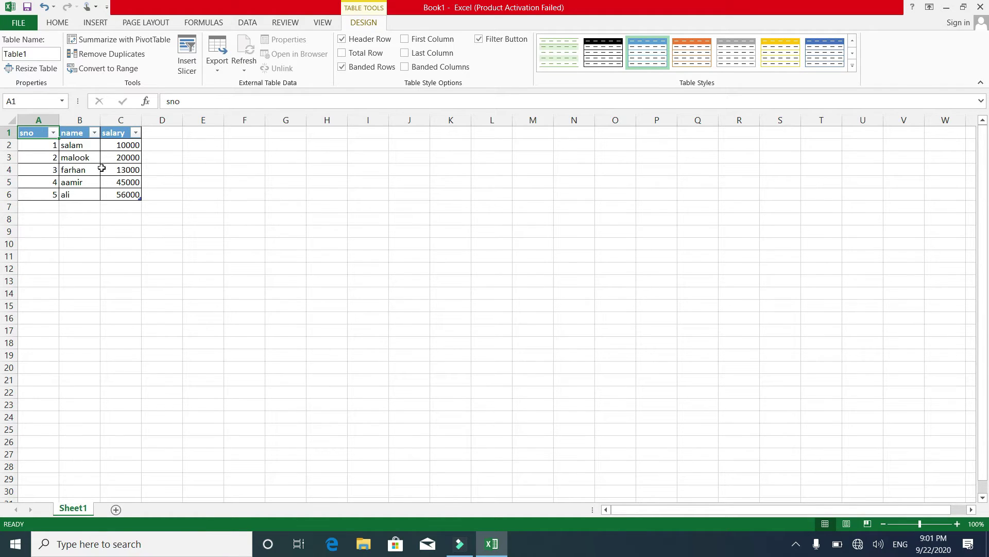
Try to rename the table as "Salalry Sheet".
left_click(37, 56)
key("BackSpace")
type("Salalry S")
type("hhet")
key("BackSpace")
key("BackSpace")
type("eet")
key("Return")
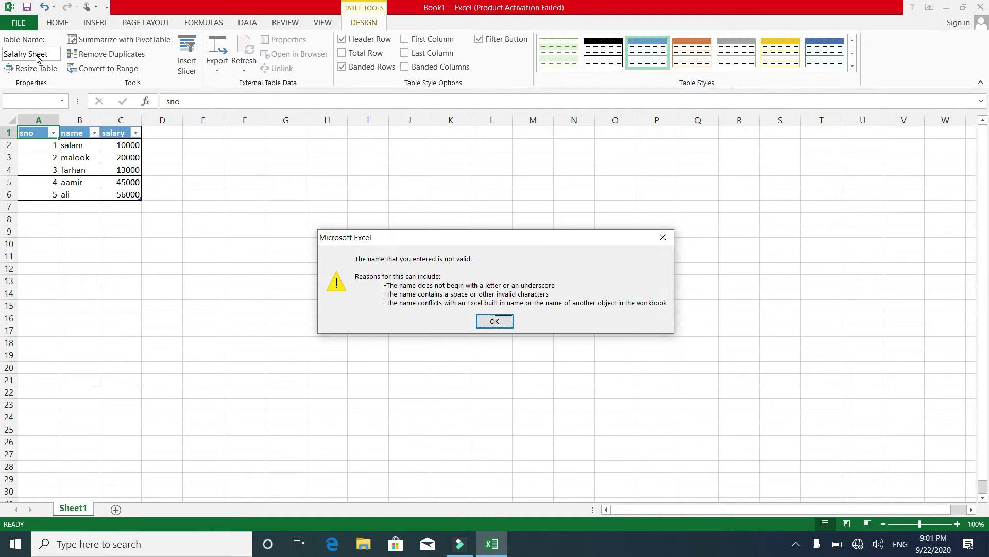
key("Return")
Rename the table as SalarySheet and keep A1:C6 as its data range in the Resize Table settings.
double_click(37, 53)
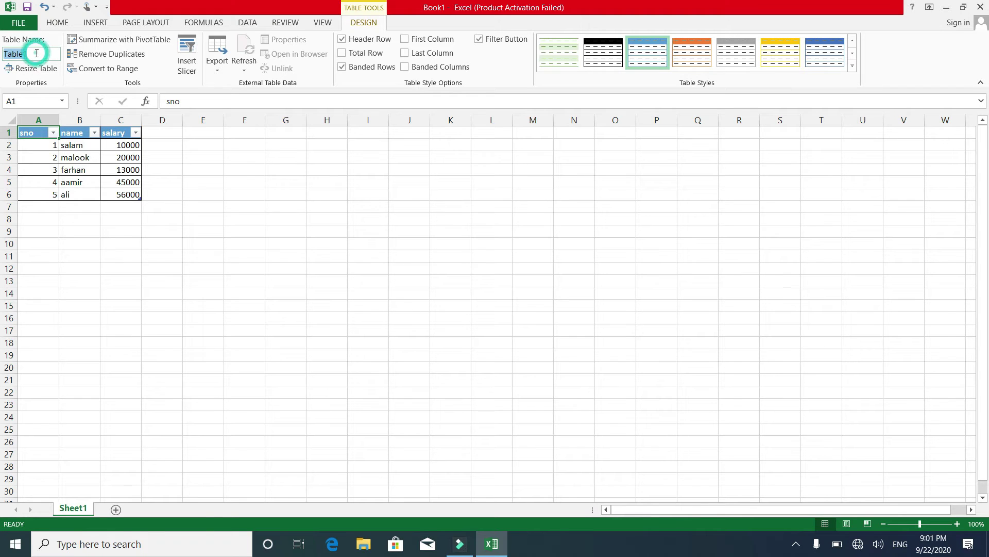
key("BackSpace")
type("Salary")
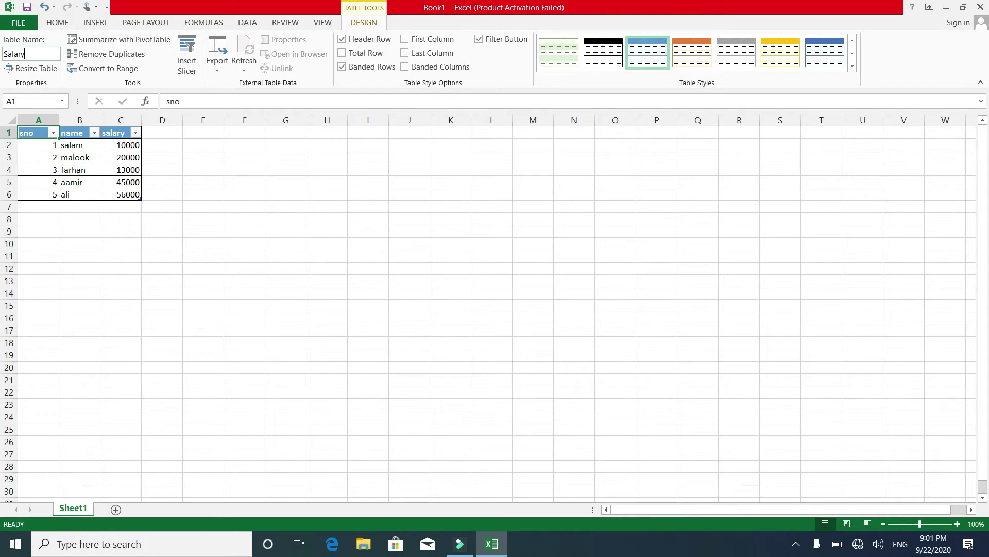
type("Sheet")
left_click(51, 70)
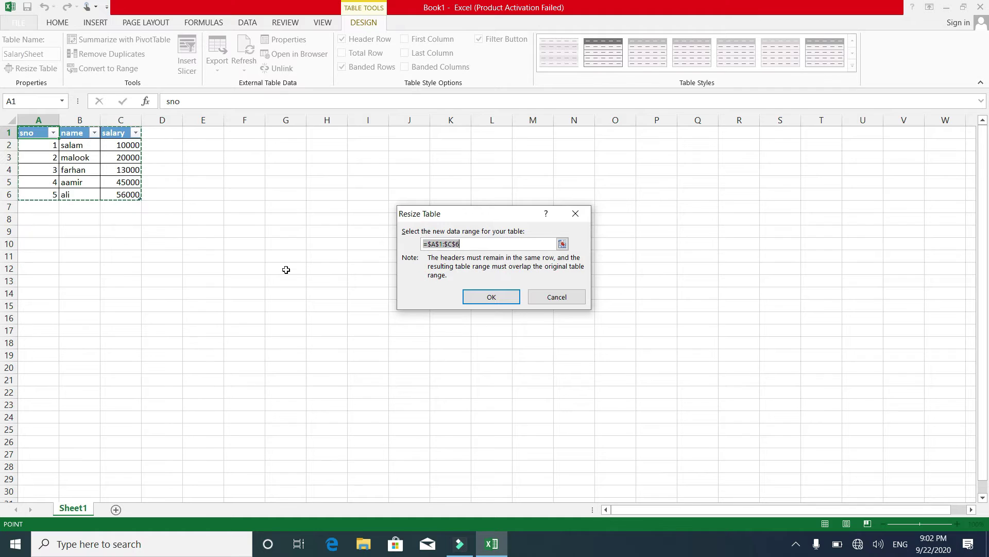
left_click(500, 296)
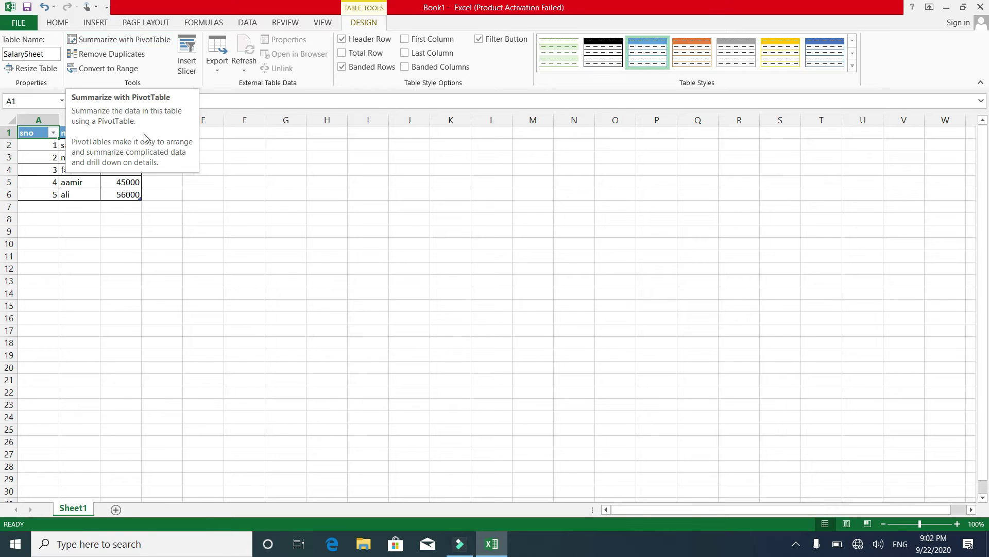
Create an empty PivotTable from the SalarySheet table on a new worksheet and return to Sheet1.
left_click(130, 41)
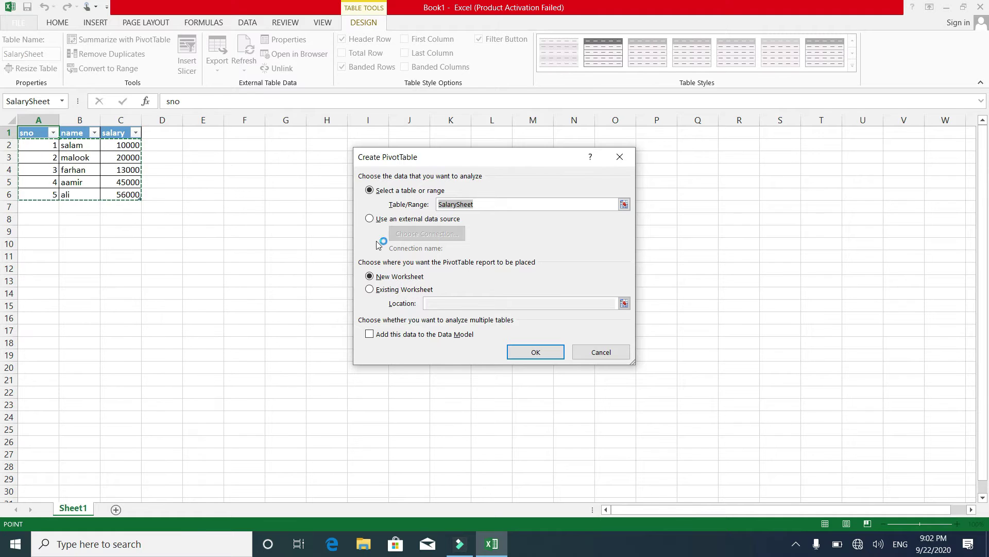
left_click(534, 353)
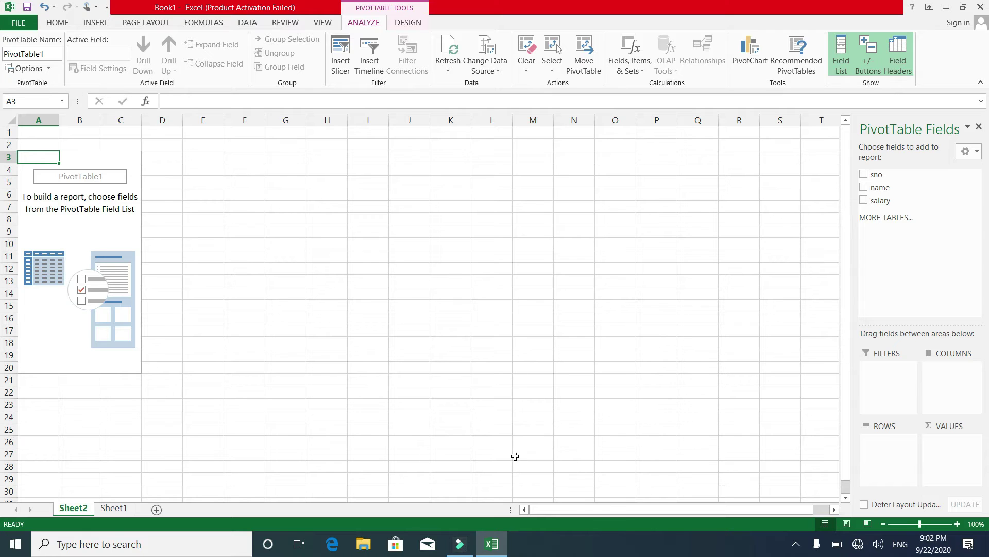
left_click(114, 509)
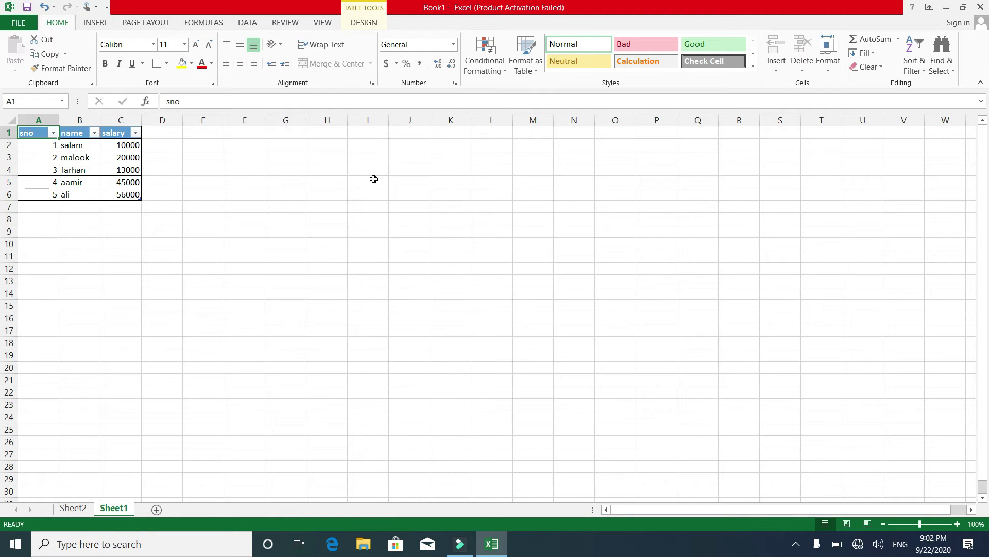
Convert the SalarySheet table to a normal range and undo the conversion.
left_click(362, 22)
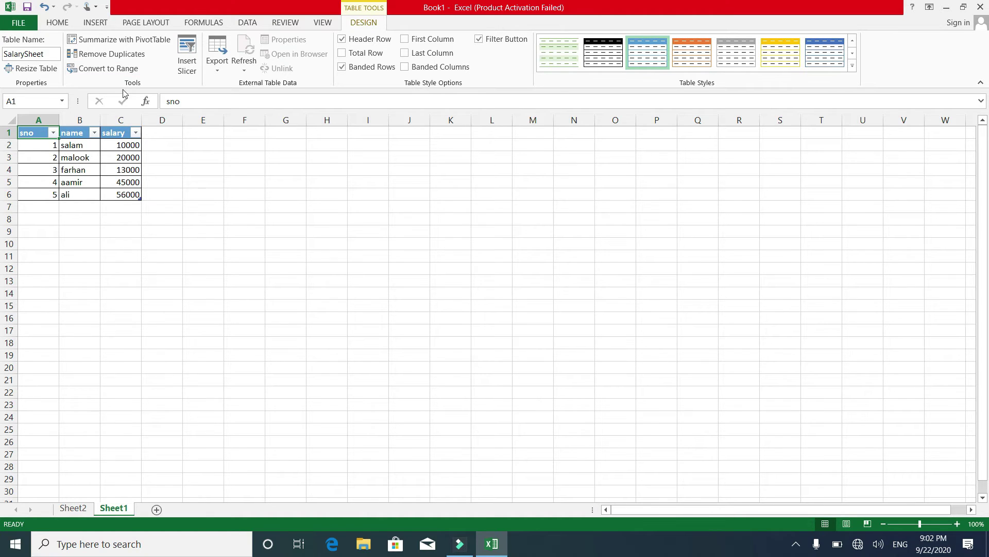
left_click(115, 73)
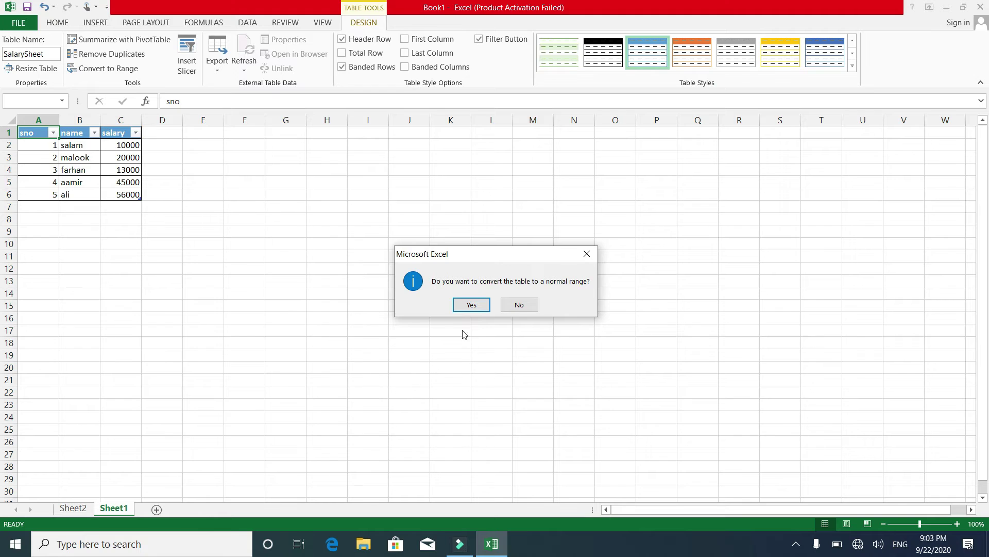
left_click(467, 306)
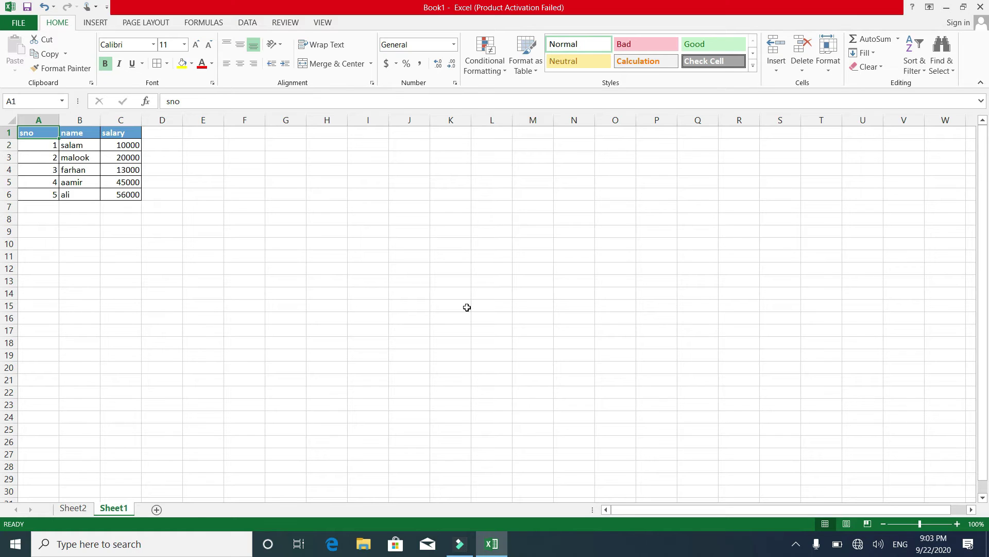
key("ctrl+t")
key("Return")
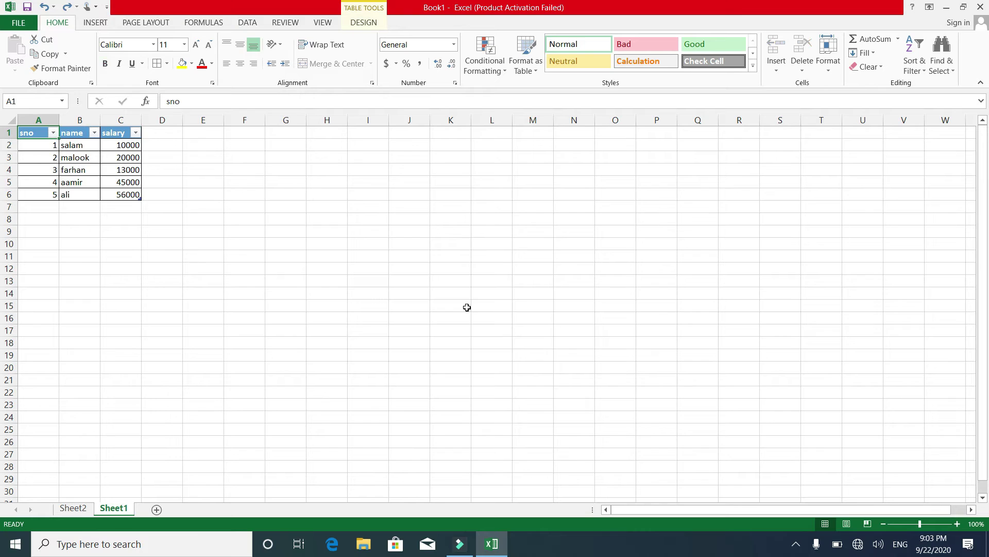
left_click(368, 24)
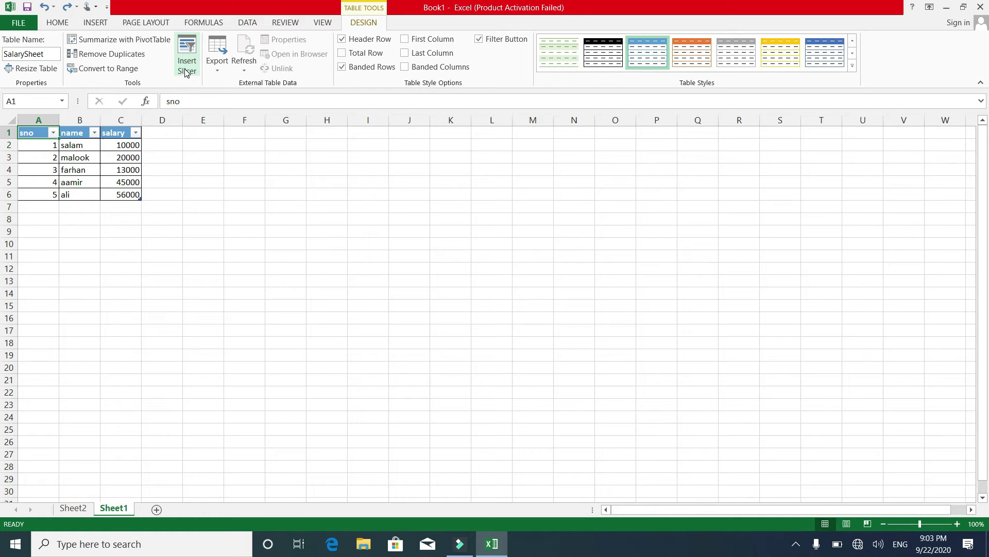
left_click(215, 70)
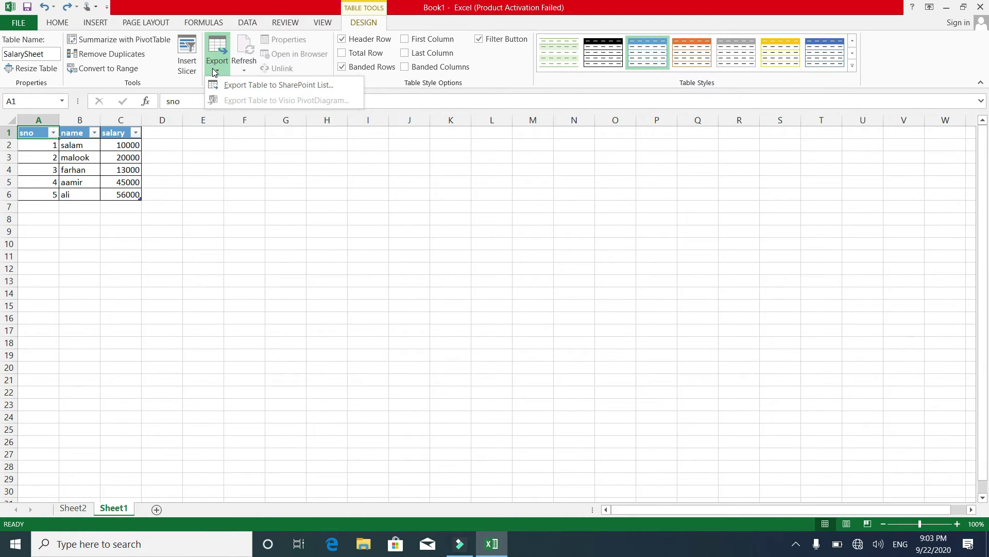
left_click(260, 90)
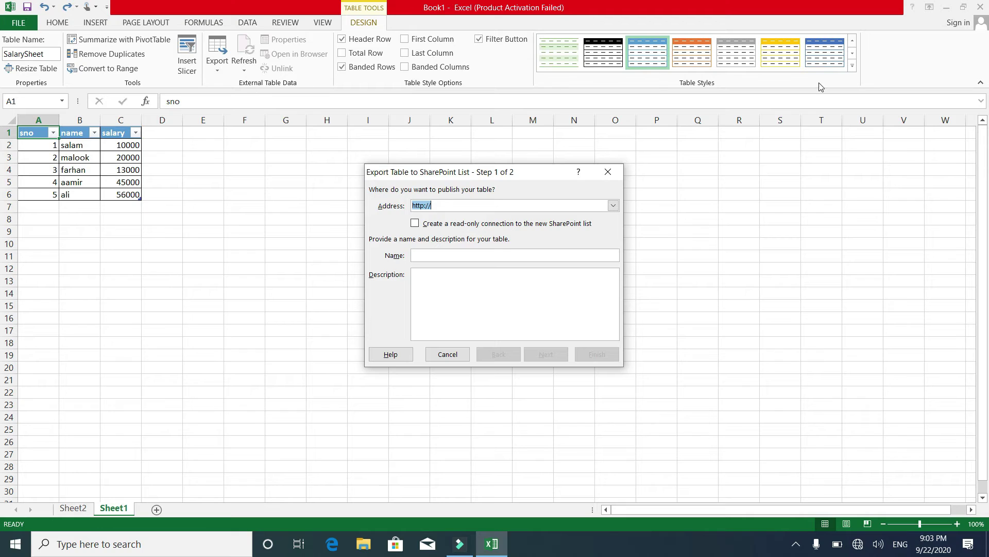
left_click(613, 206)
left_click(580, 204)
left_click(458, 252)
type("naem1")
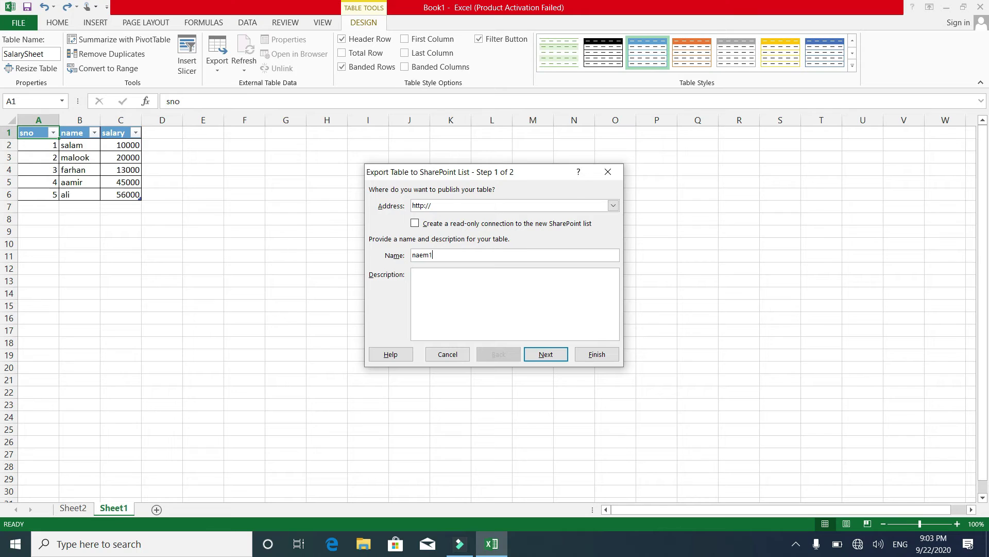
left_click(430, 289)
type("hi")
left_click(440, 206)
left_click(491, 202)
left_click(557, 355)
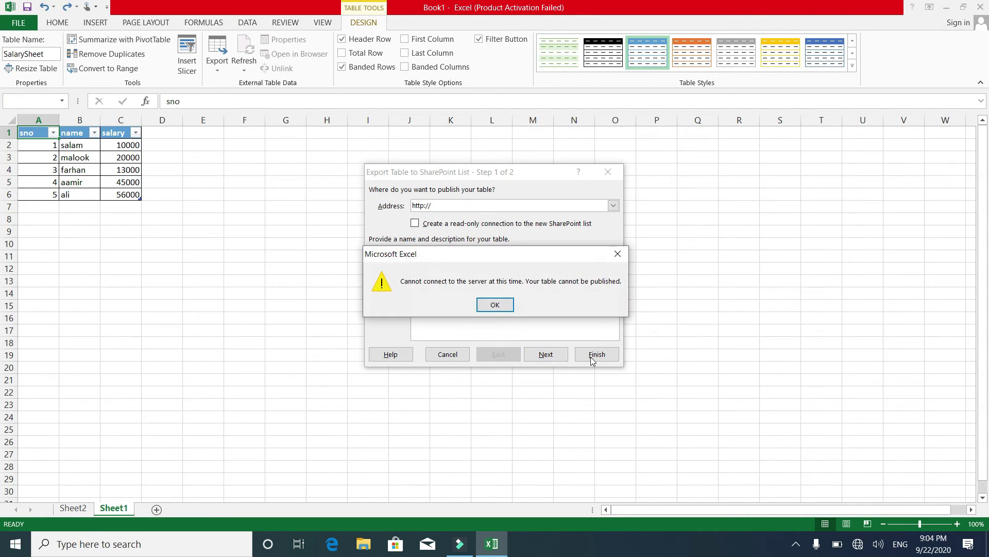
left_click(502, 303)
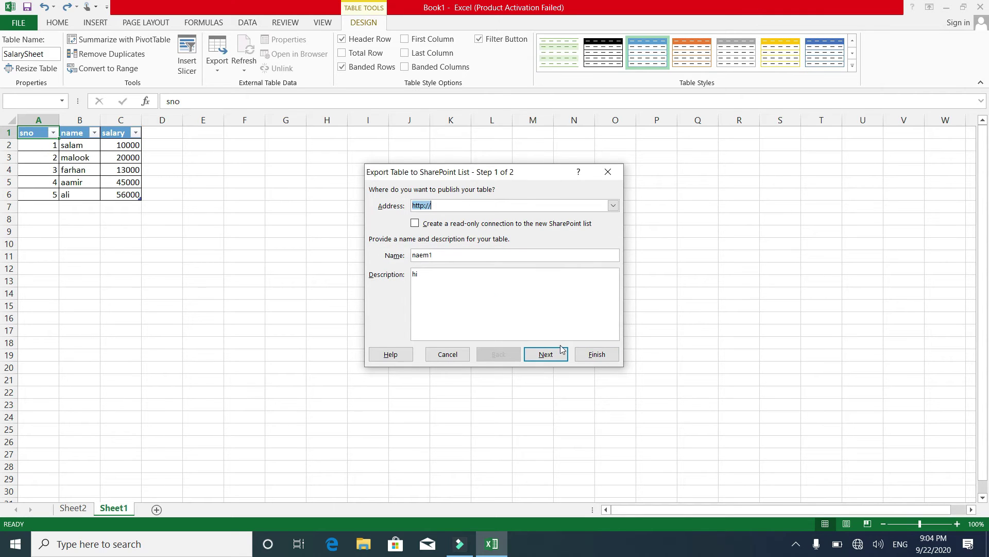
left_click(462, 355)
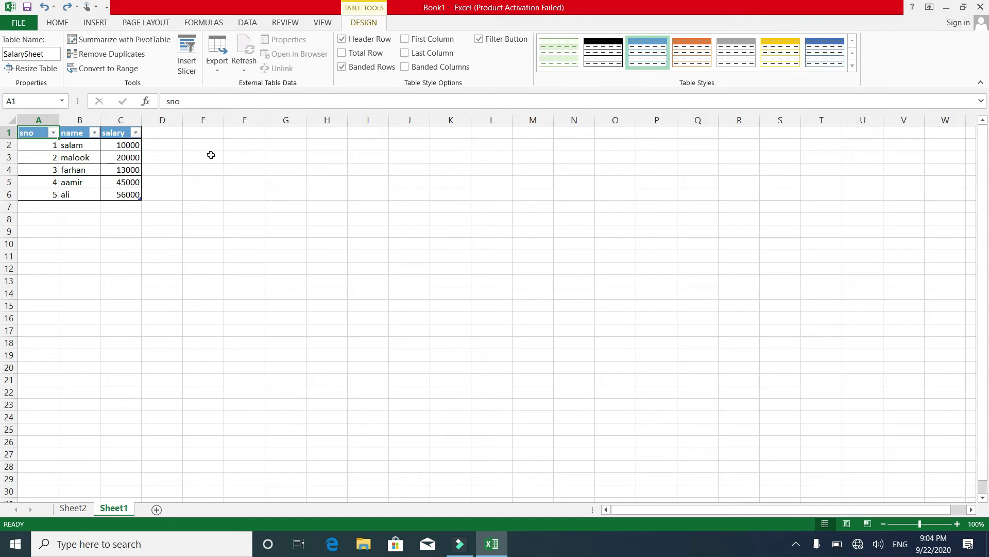
Refresh all data in the workbook.
left_click(244, 69)
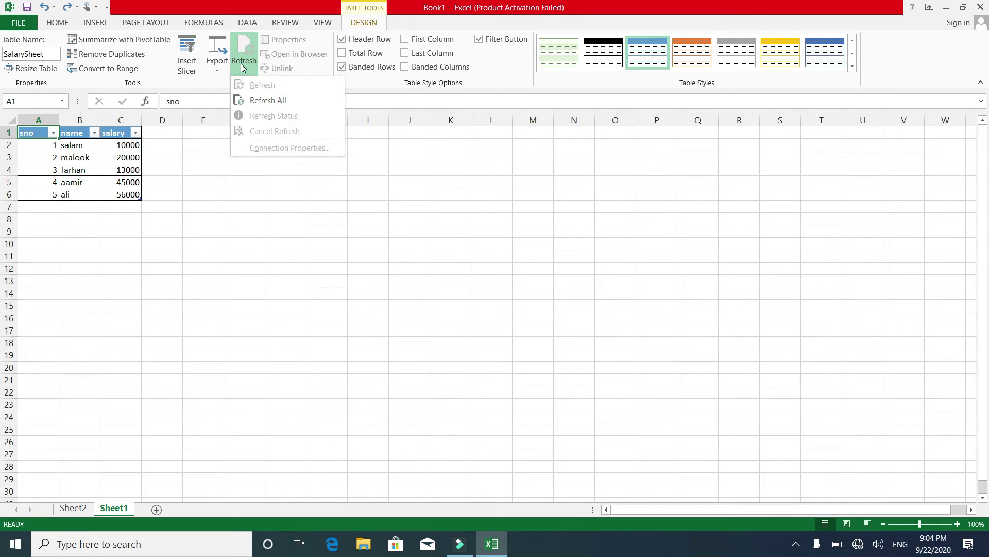
left_click(266, 101)
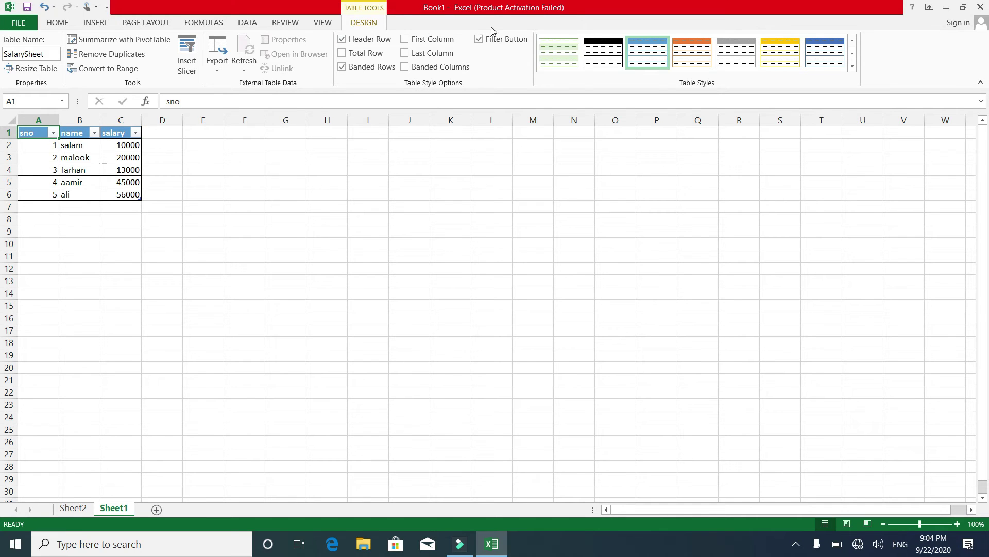
Toggle the table's total row, leaving it on, and turn off the header row.
left_click(342, 54)
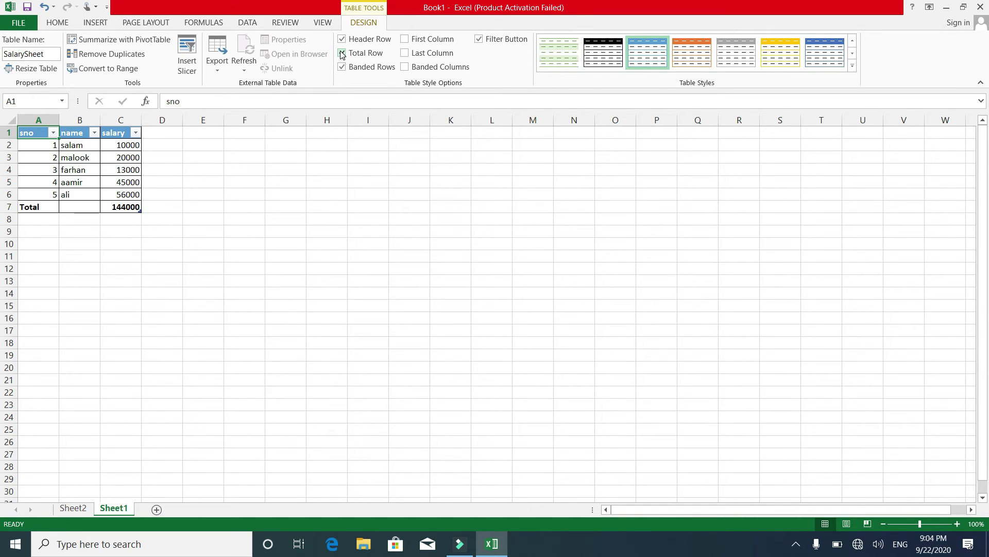
left_click(342, 53)
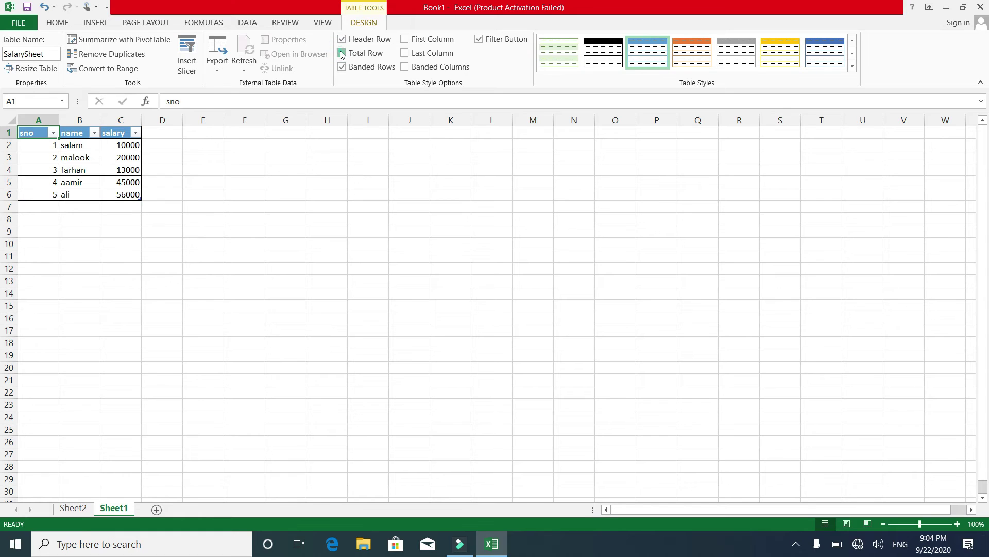
left_click(342, 53)
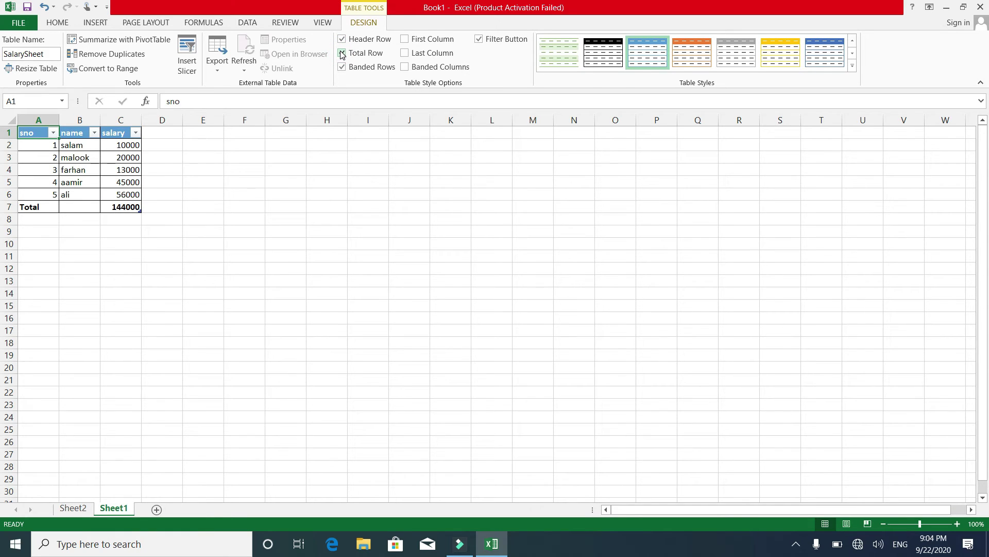
left_click(342, 53)
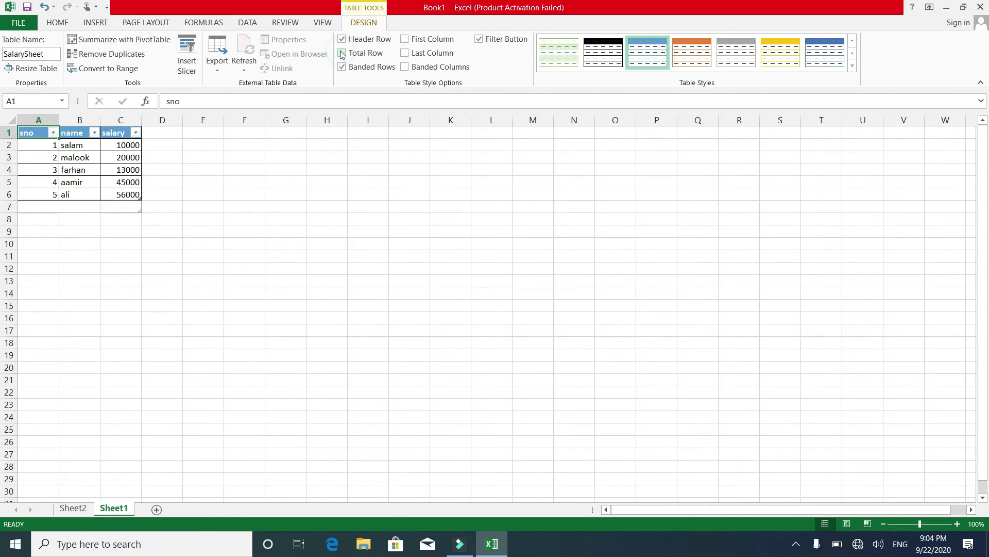
left_click(342, 54)
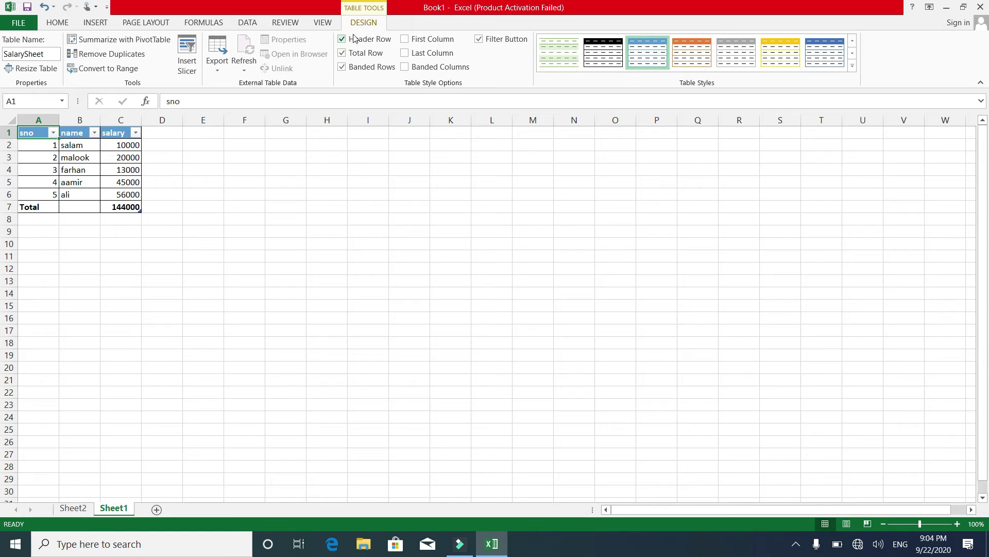
left_click(342, 40)
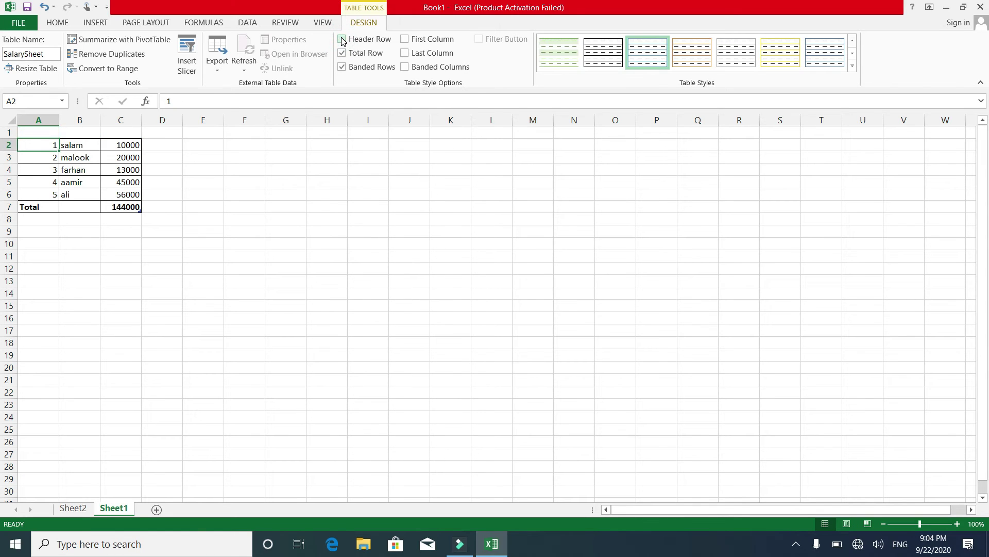
Turn the table's header row back on and toggle the banded rows and total row off and on again.
left_click(342, 40)
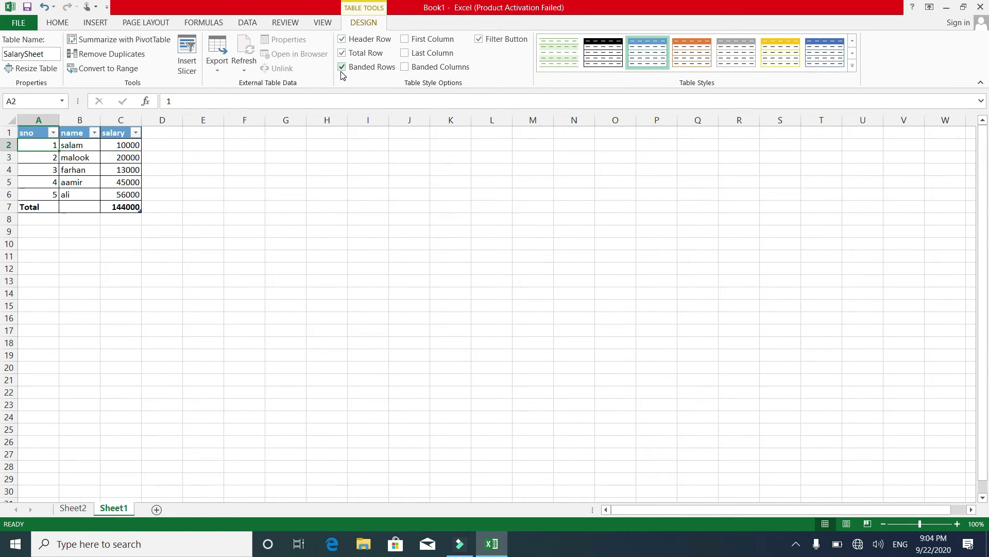
left_click(342, 67)
left_click(342, 68)
left_click(342, 54)
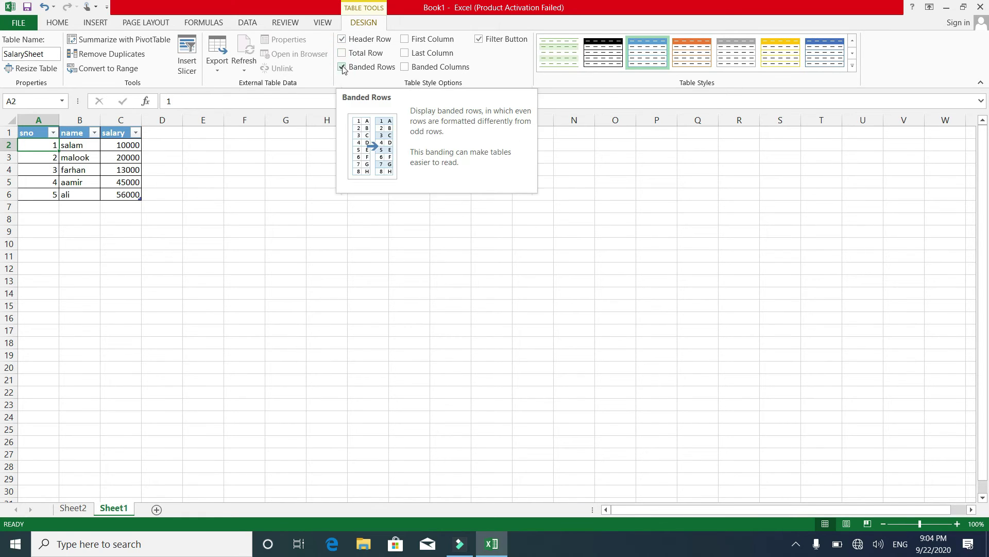
left_click(342, 54)
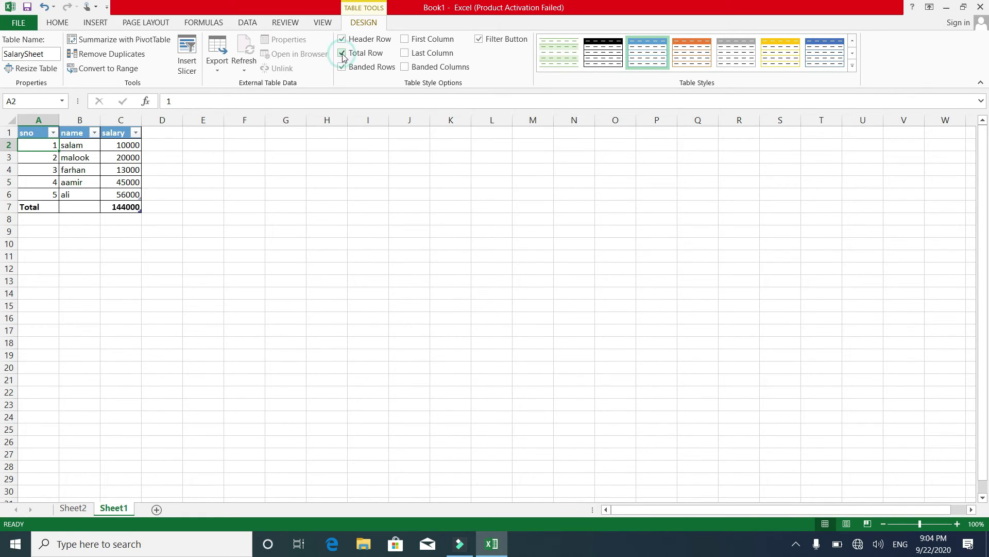
Toggle the table's first-column emphasis on and off, and enable banded columns.
left_click(405, 39)
left_click(405, 39)
left_click(406, 67)
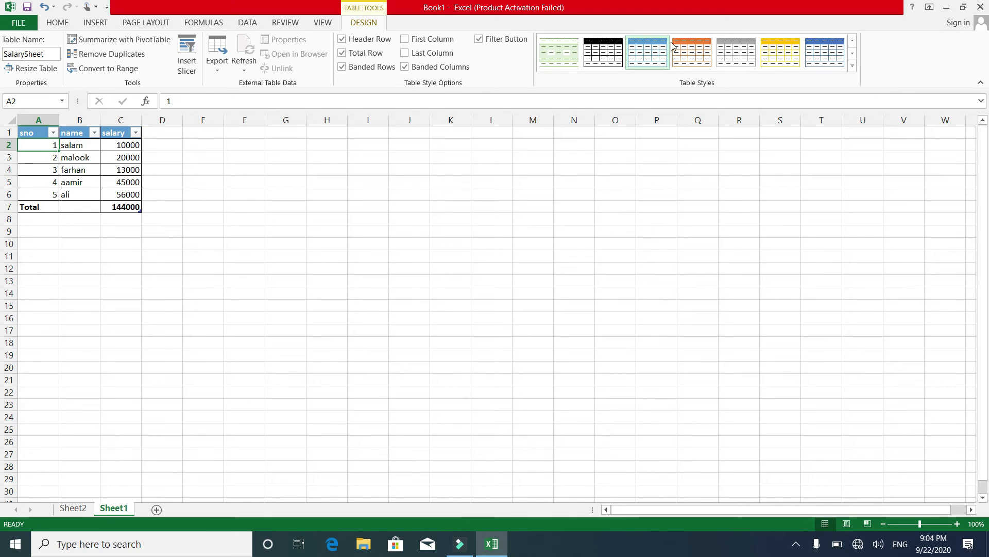
Apply the dark blue table style from the second row of the Medium group to the salary table.
left_click(853, 66)
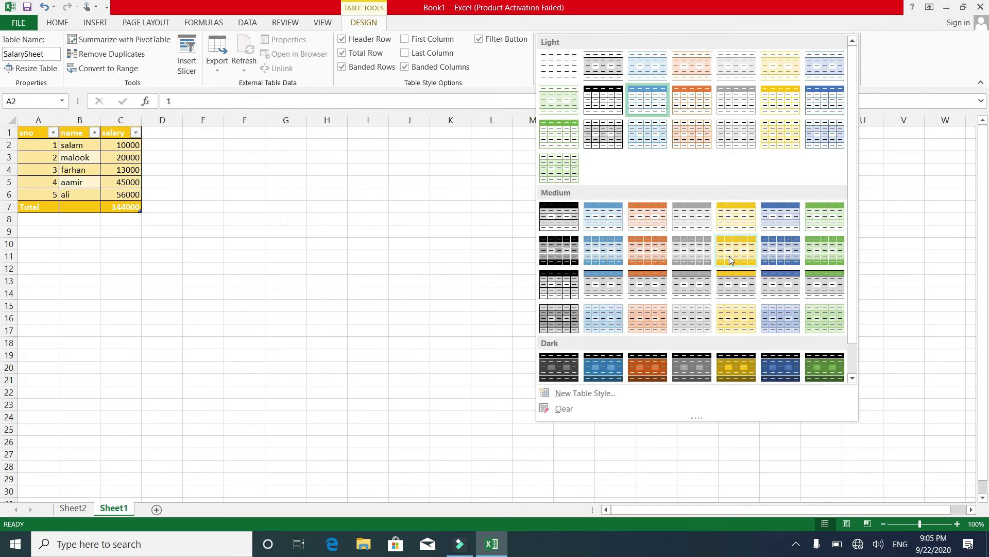
left_click(774, 249)
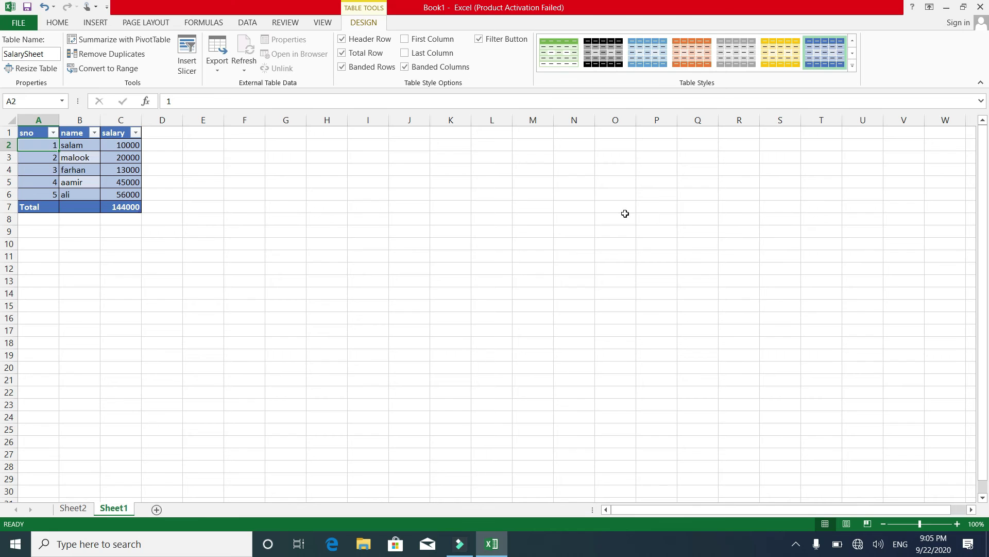
left_click(105, 26)
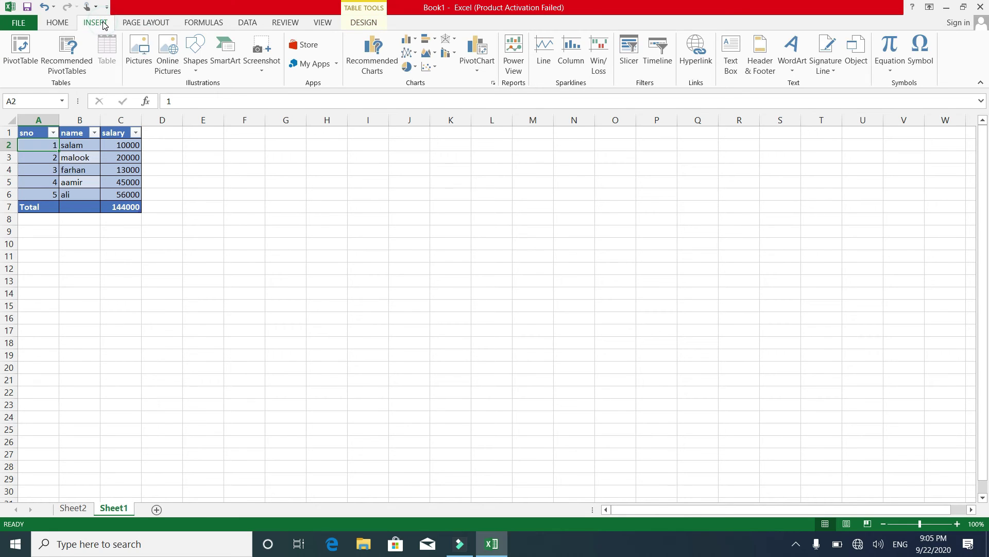
left_click(67, 28)
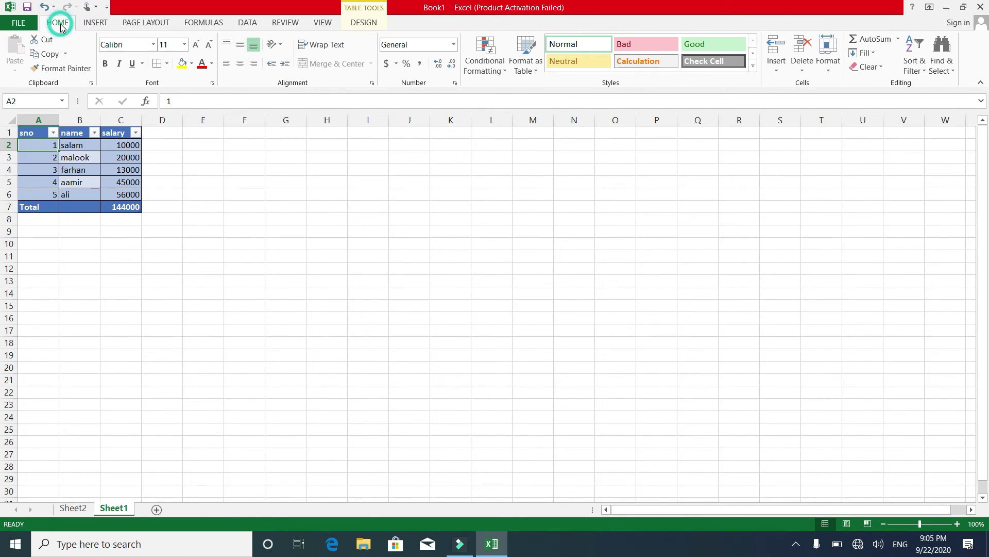
Enter the sample text "Cell" in G8.
left_click(236, 204)
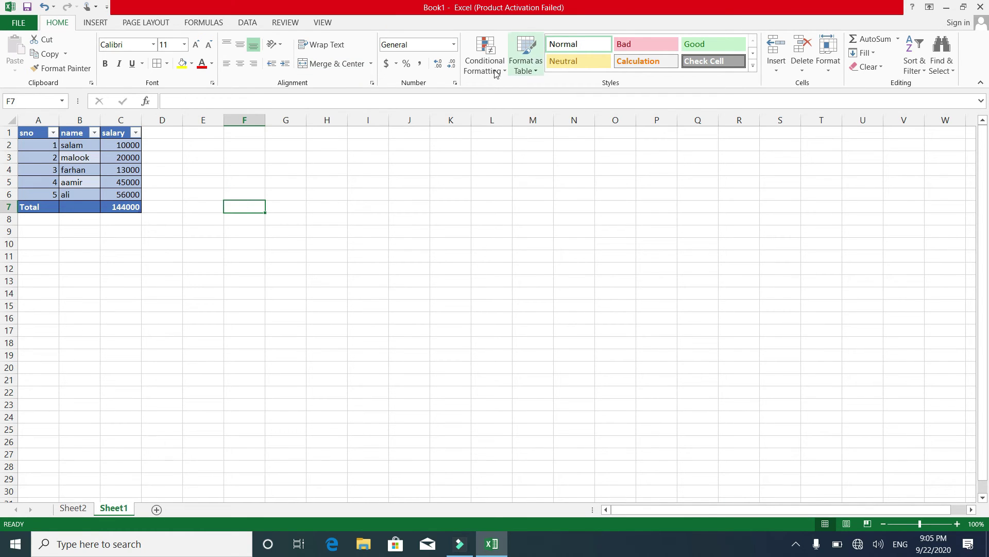
left_click(274, 219)
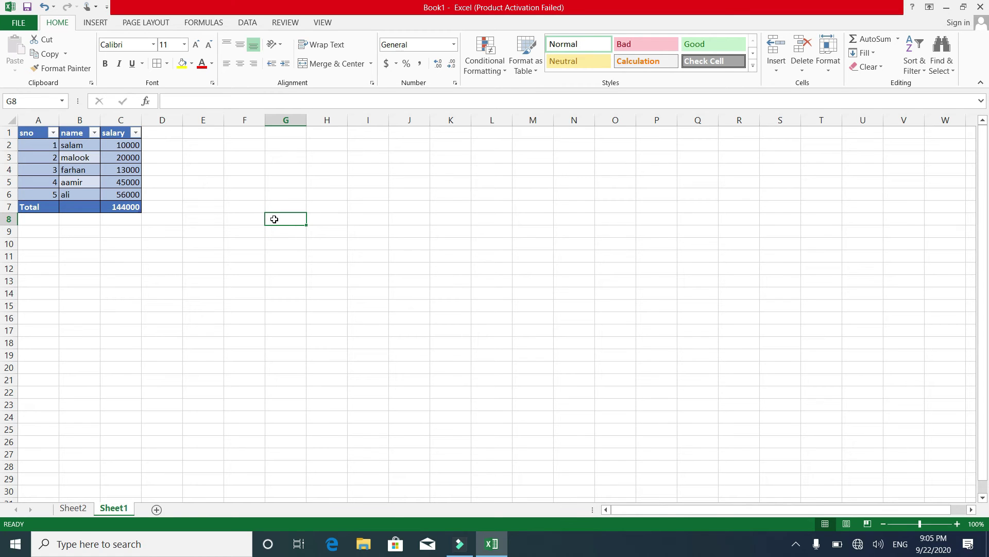
type("Call")
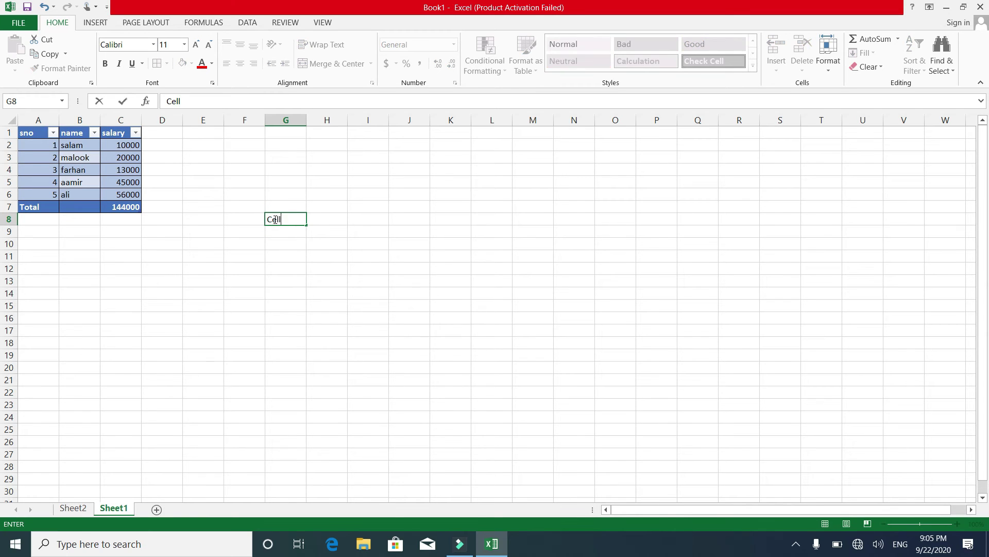
key("Return")
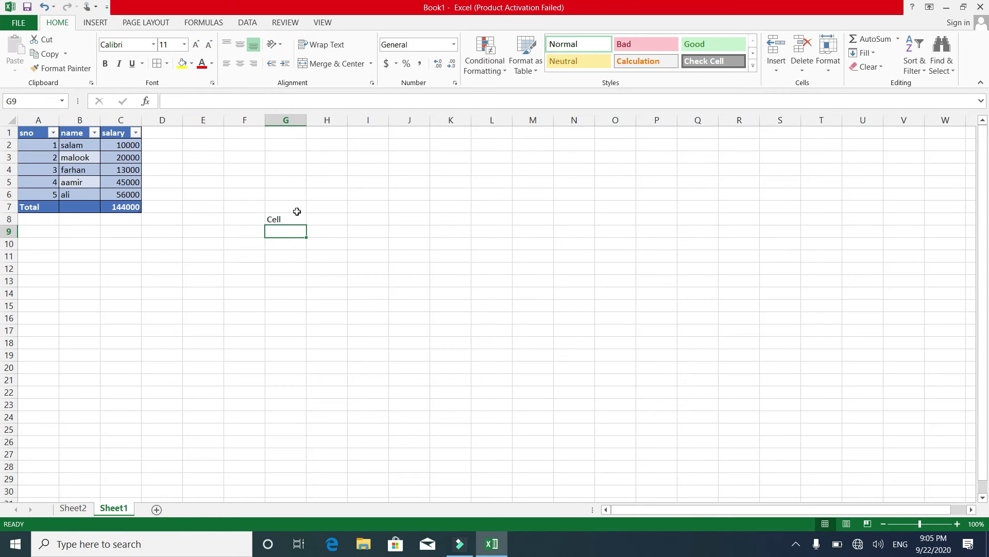
Apply the Input and Linked Cell styles to cell G8.
left_click(295, 215)
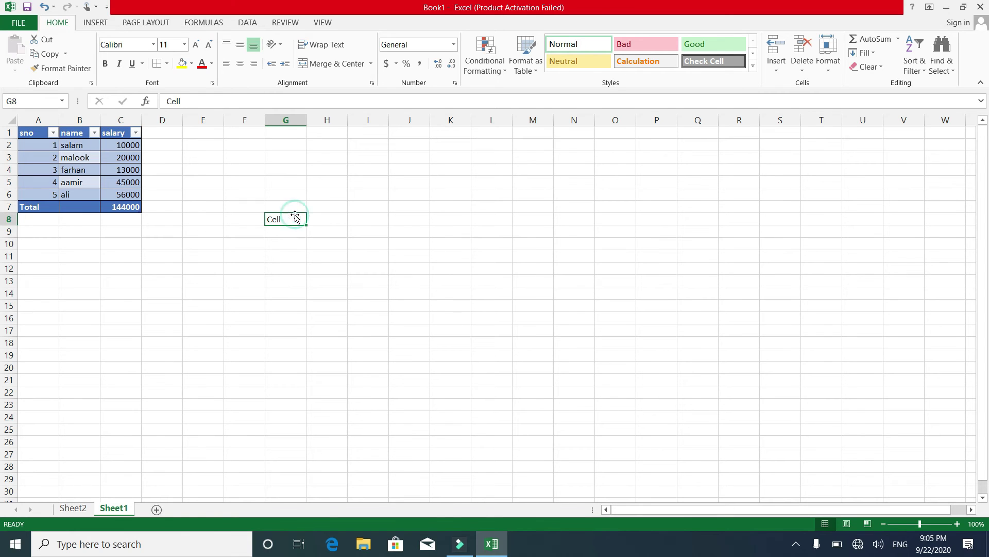
left_click(753, 67)
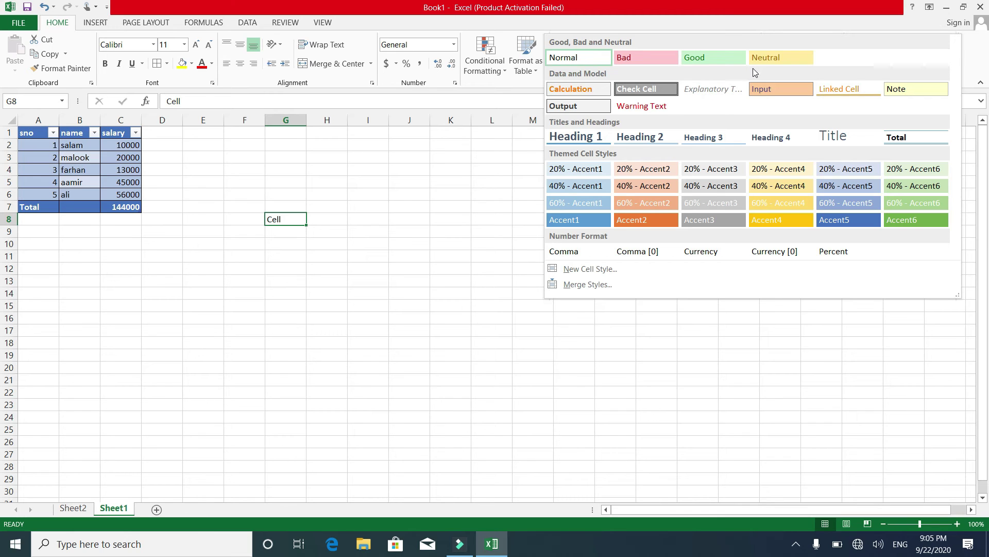
left_click(773, 88)
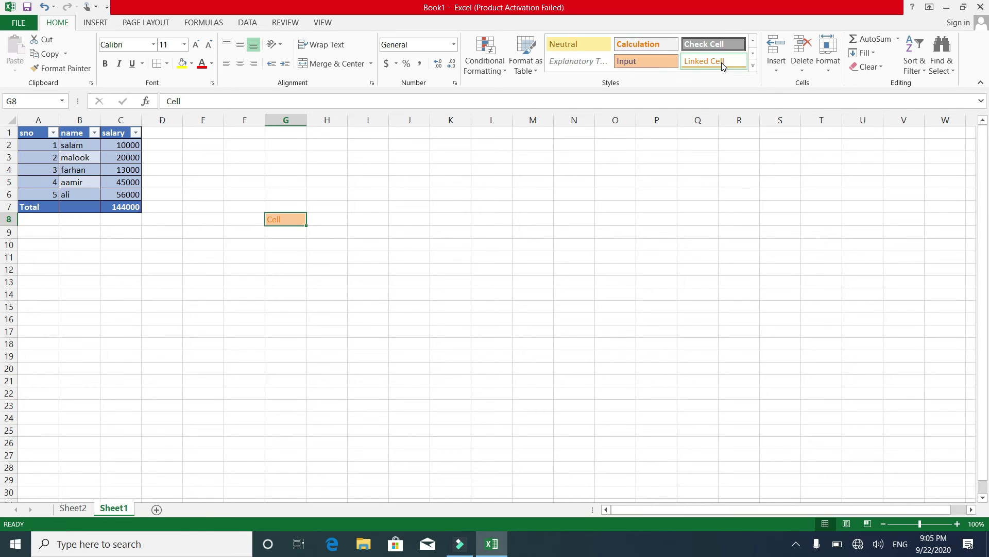
left_click(753, 66)
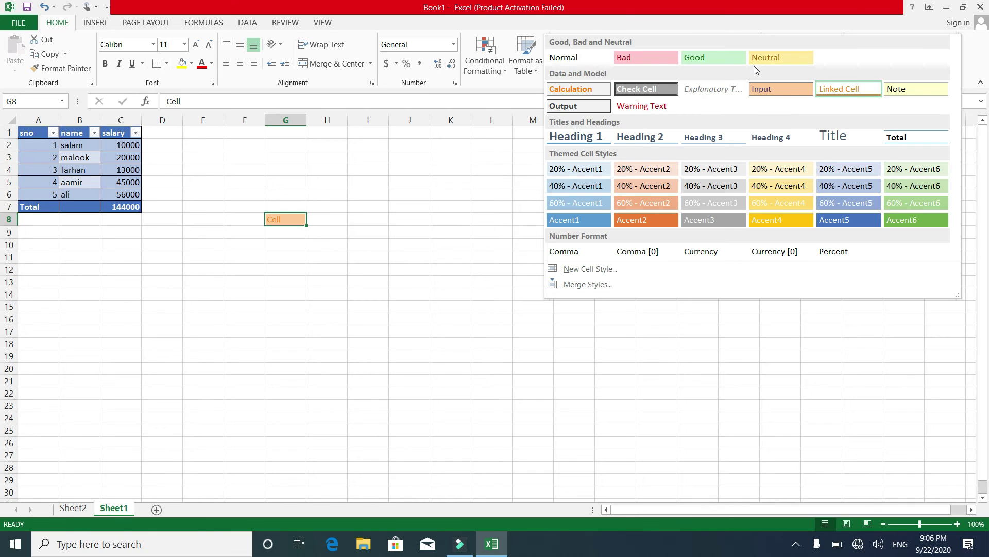
left_click(538, 254)
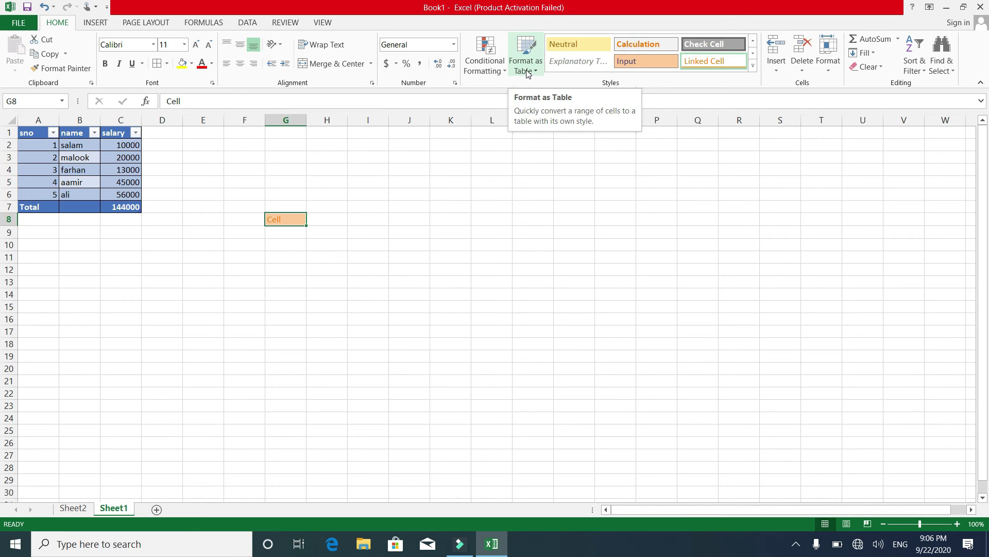
left_click(499, 67)
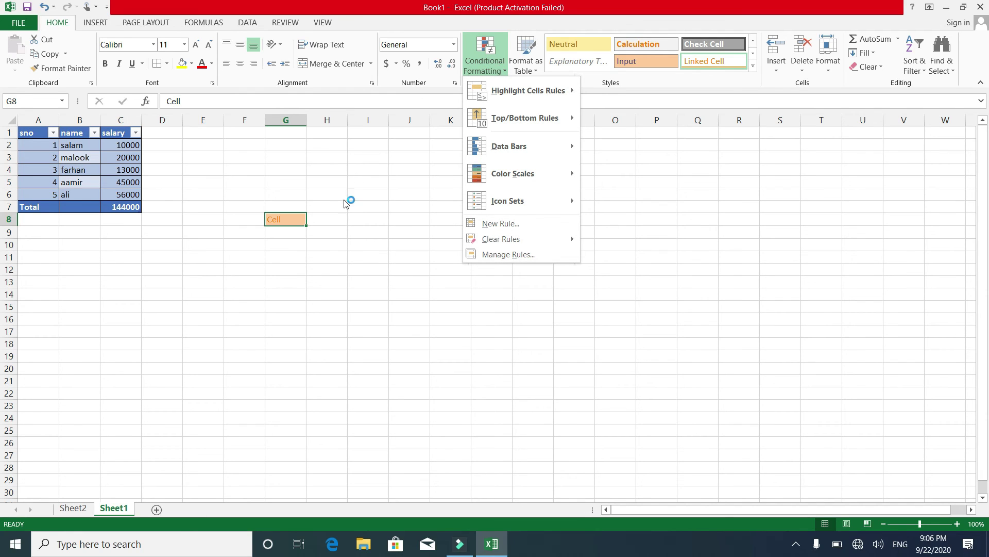
left_click(340, 217)
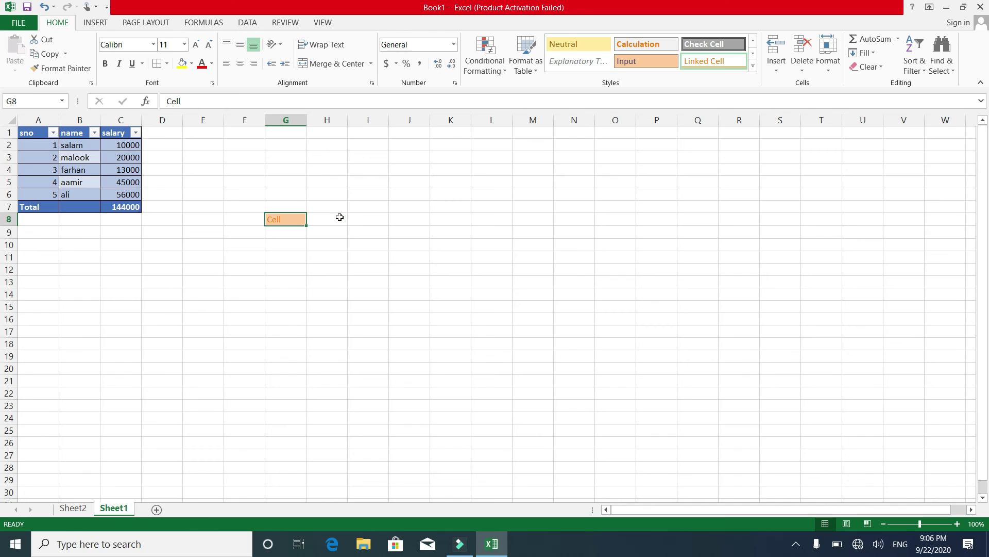
Undo the recent changes, including the table conversion, back to the plain bordered salary range A1:C6.
key("ctrl+z")
key("ctrl+z")
key("ctrl+z")
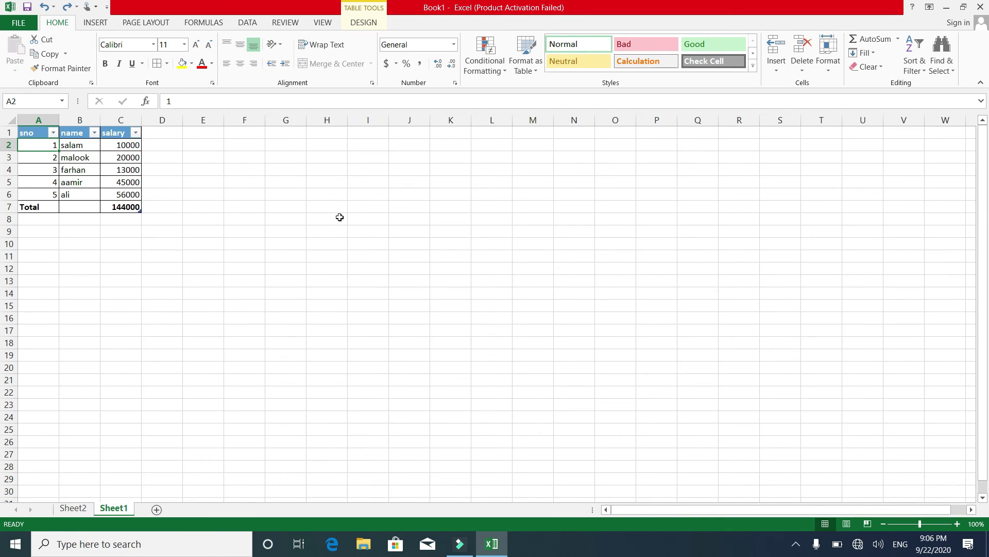
key("ctrl+z")
key("ctrl+y")
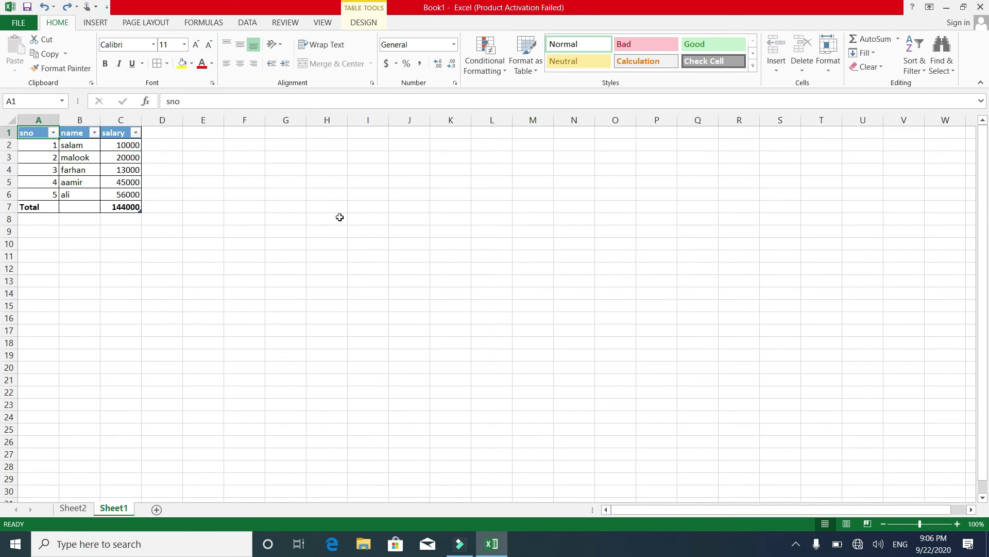
key("ctrl+z")
key("ctrl+z")
key("ctrl+z")
key("ctrl+z")
key("ctrl+z")
key("ctrl+z")
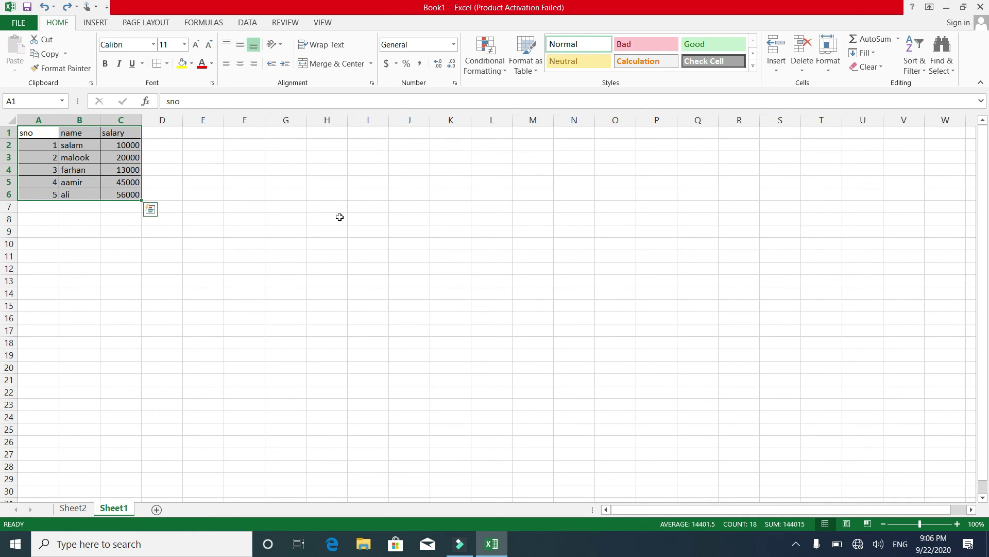
Start a Greater Than conditional highlighting rule for the salary values in C2:C6.
key("Down")
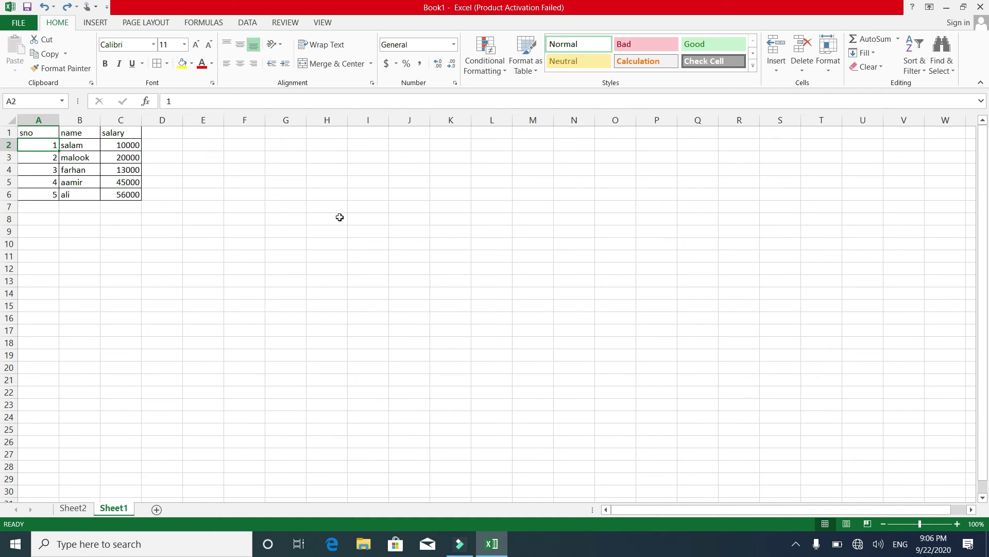
key("Right")
key("Right")
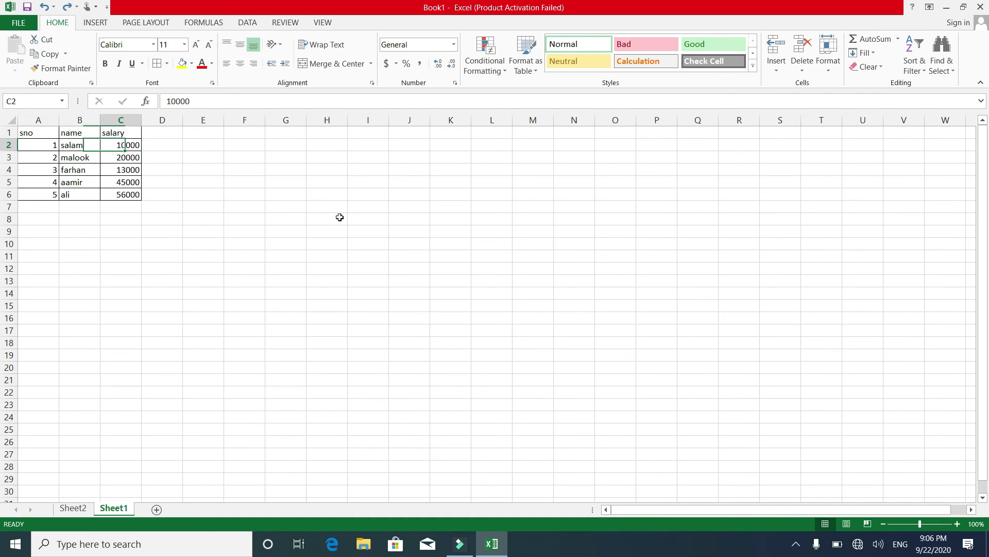
key("shift+Down")
key("shift+Down")
key("shift+Down")
key("shift+Down")
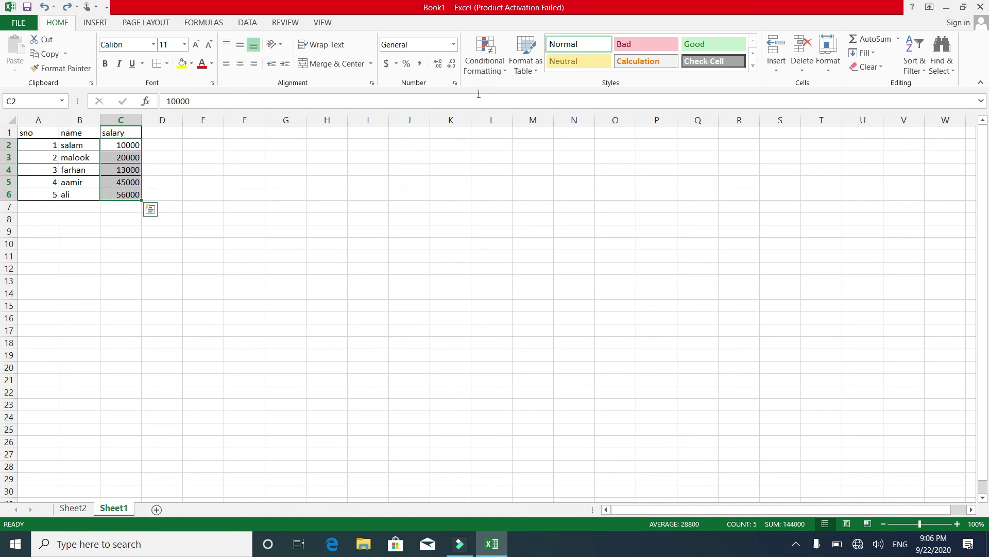
left_click(488, 72)
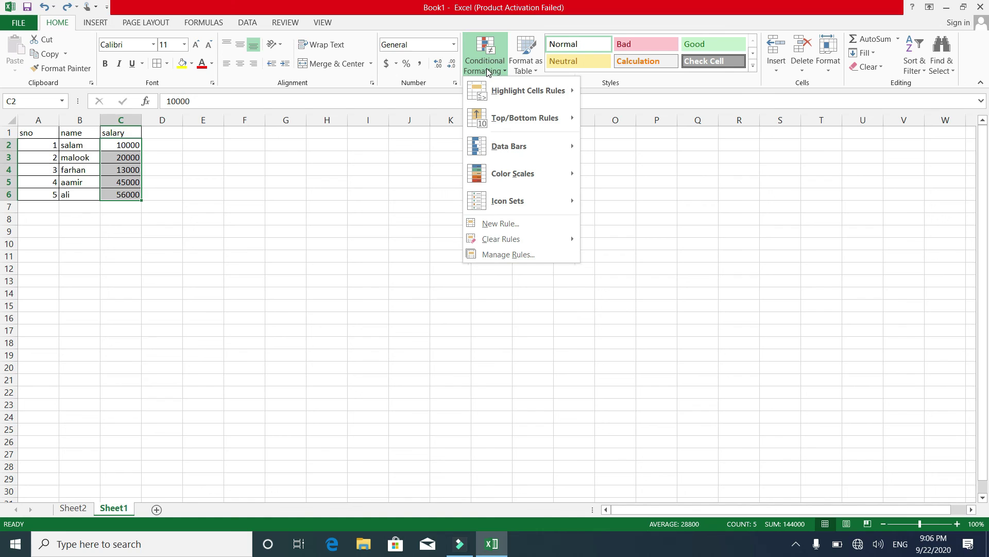
mouse_move(554, 101)
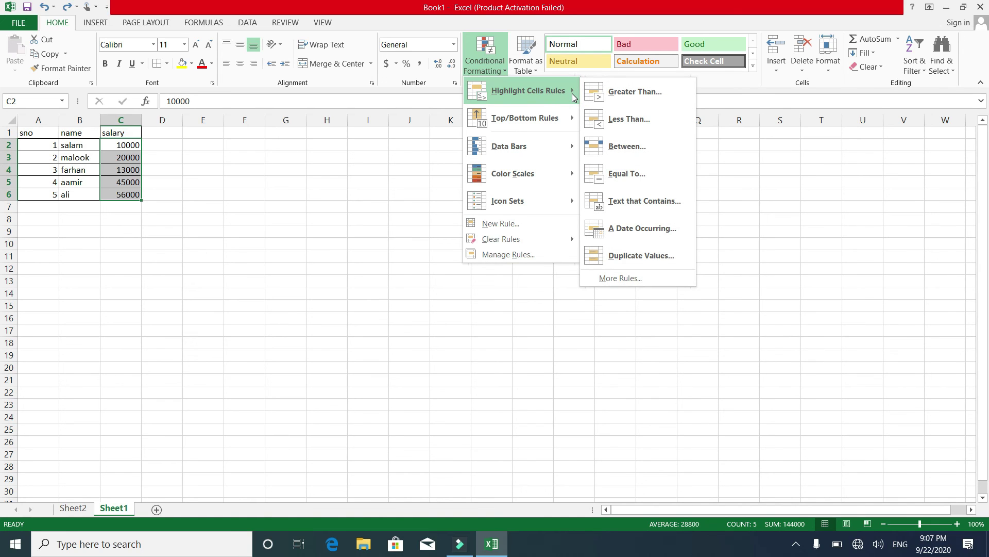
left_click(620, 93)
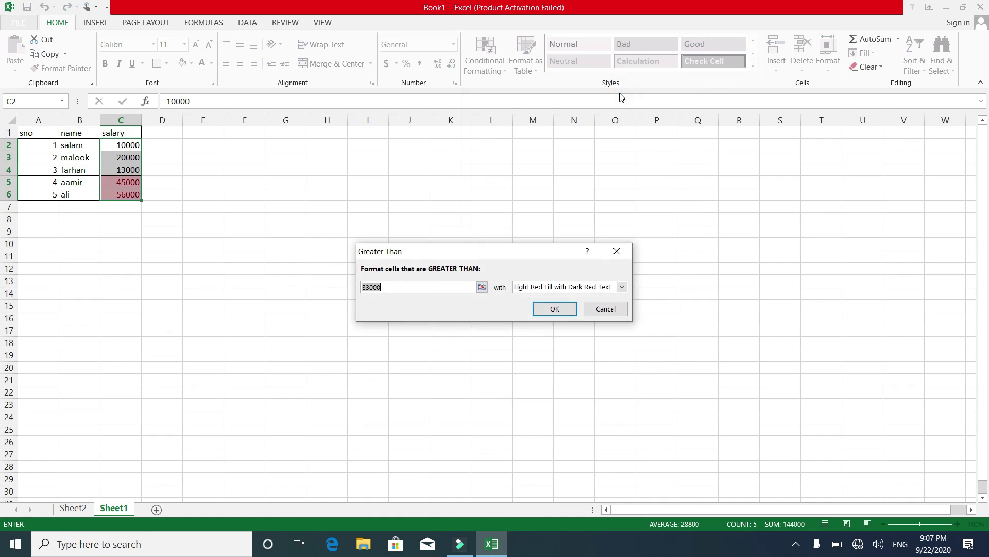
Set the Greater Than comparison to =$C$2:$C$6 with Light Red Fill with Dark Red Text, and close the rule dialog.
left_click(346, 196)
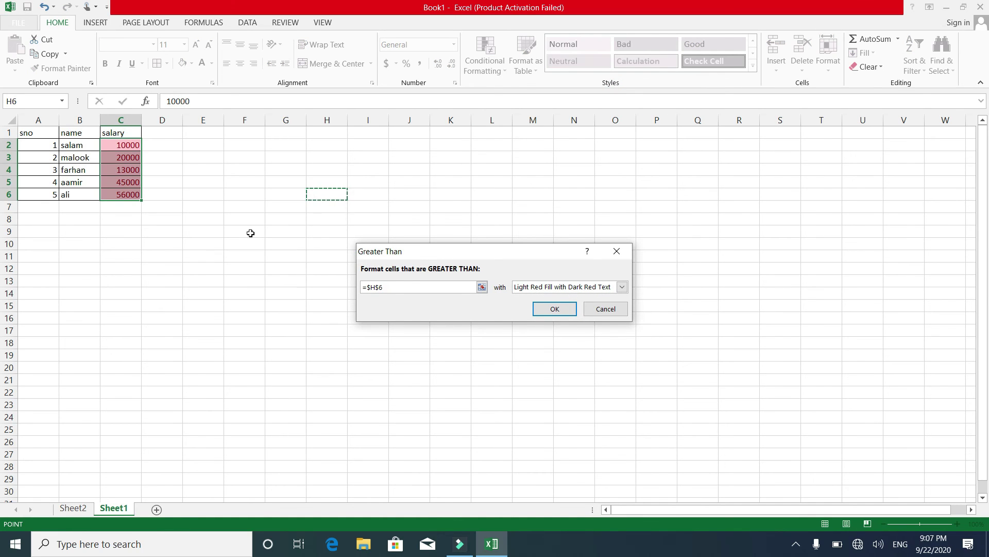
left_click_drag(131, 147, 132, 198)
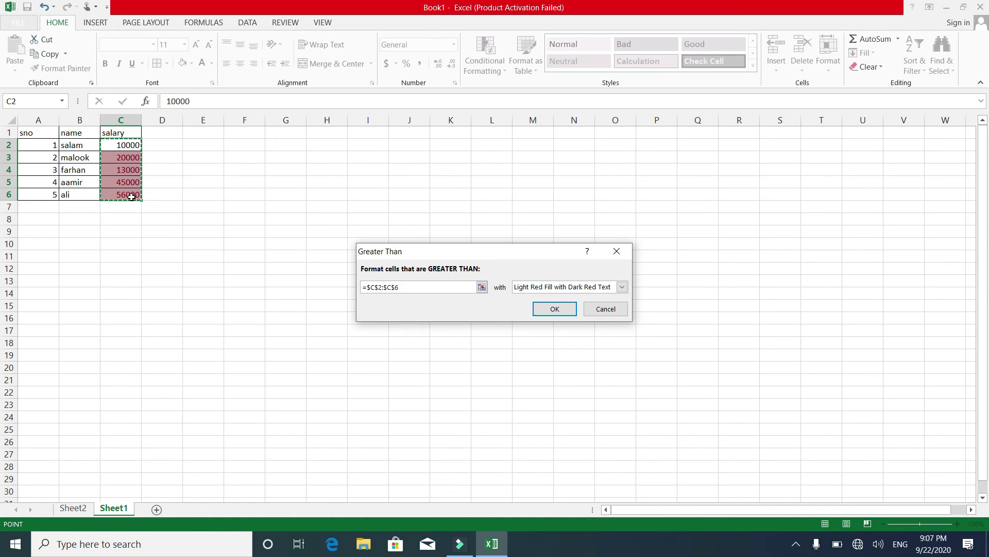
key("Return")
key("Return")
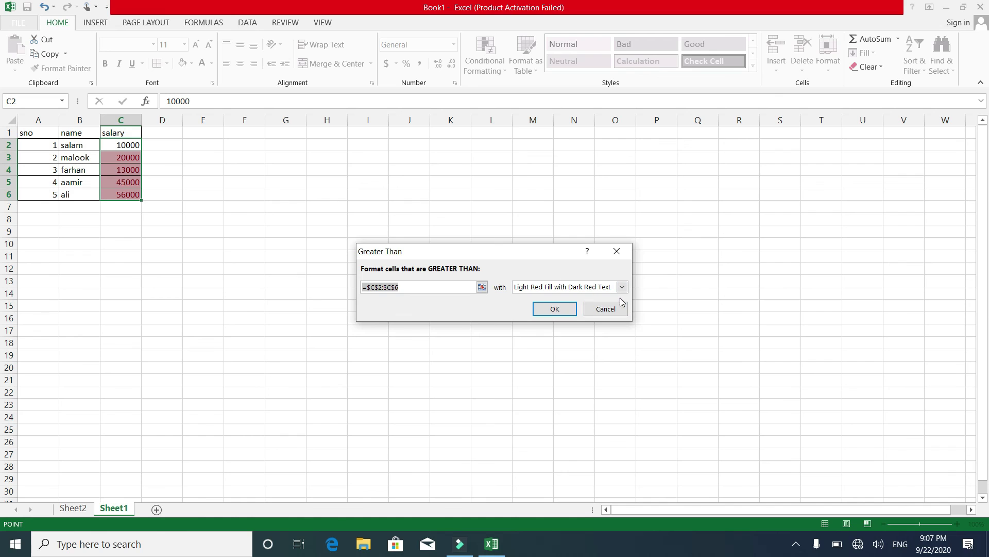
left_click(605, 309)
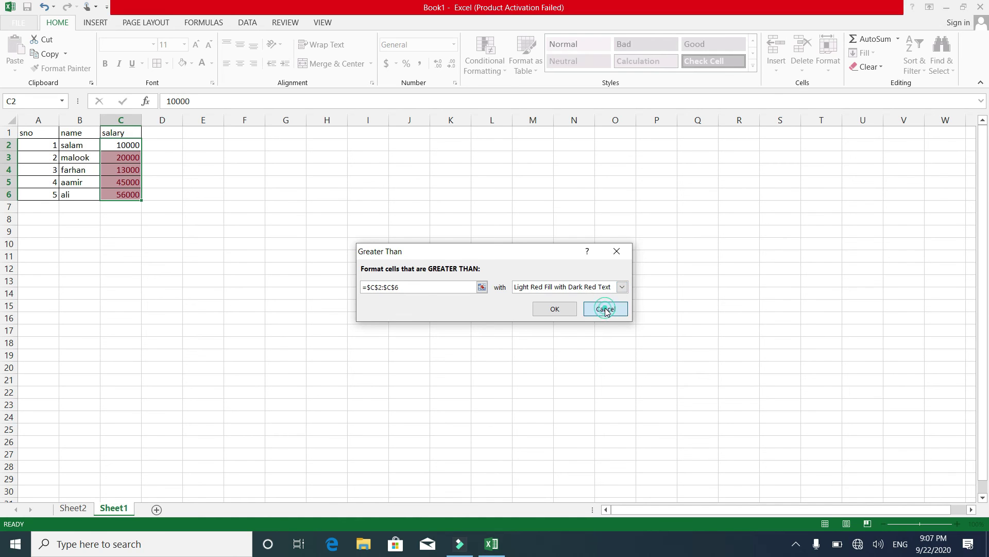
left_click(216, 255)
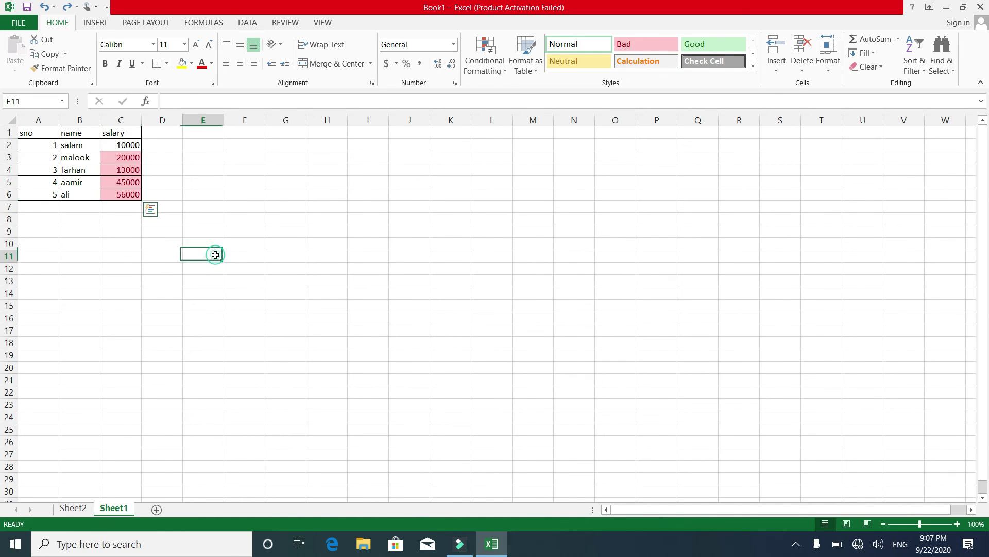
Set the salary in cell C6 to 200000 to test the highlighting rule.
left_click(124, 145)
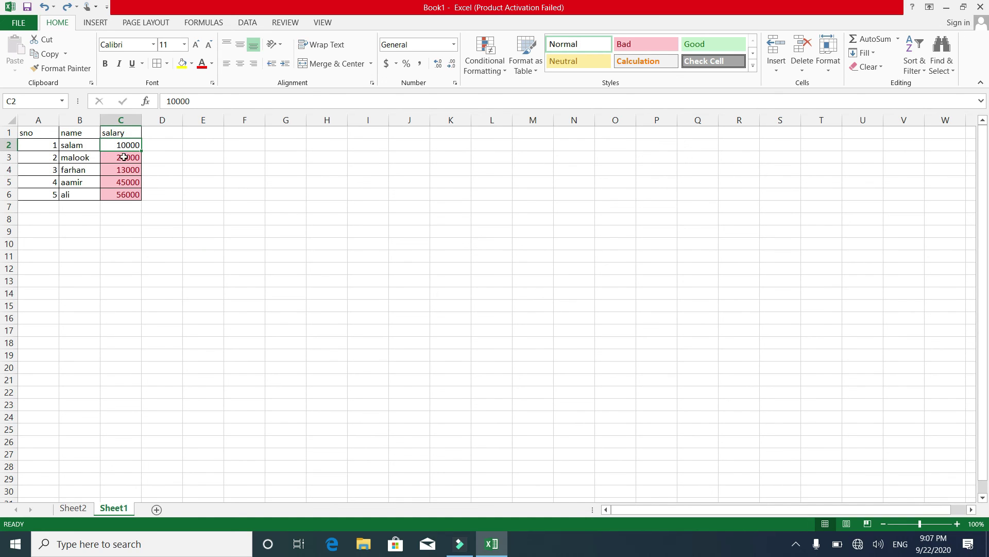
left_click(130, 200)
type("200000")
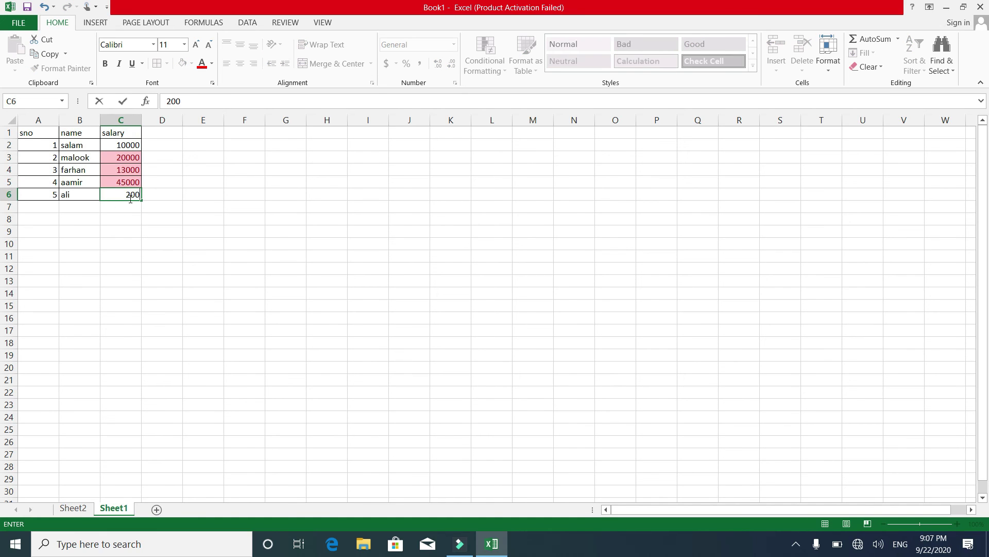
key("Return")
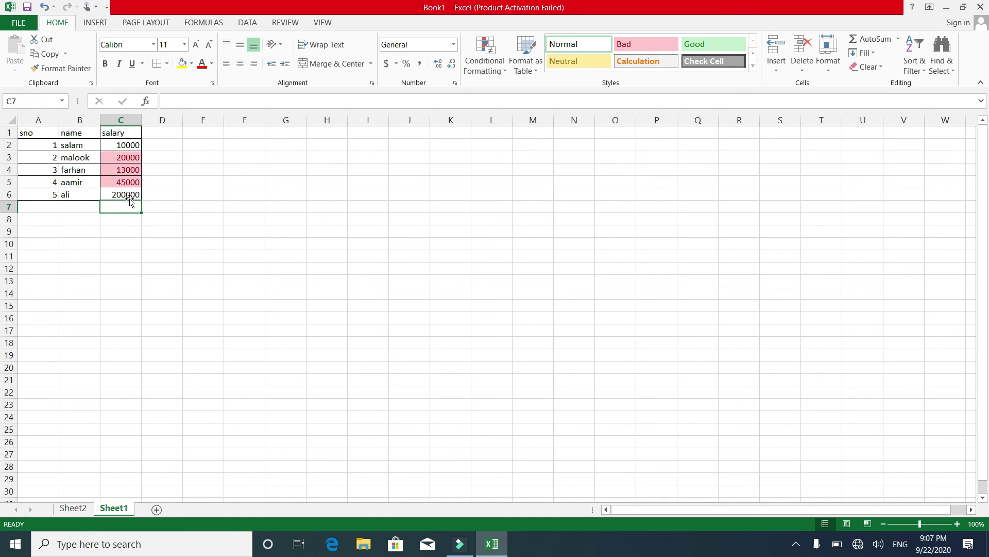
left_click(129, 199)
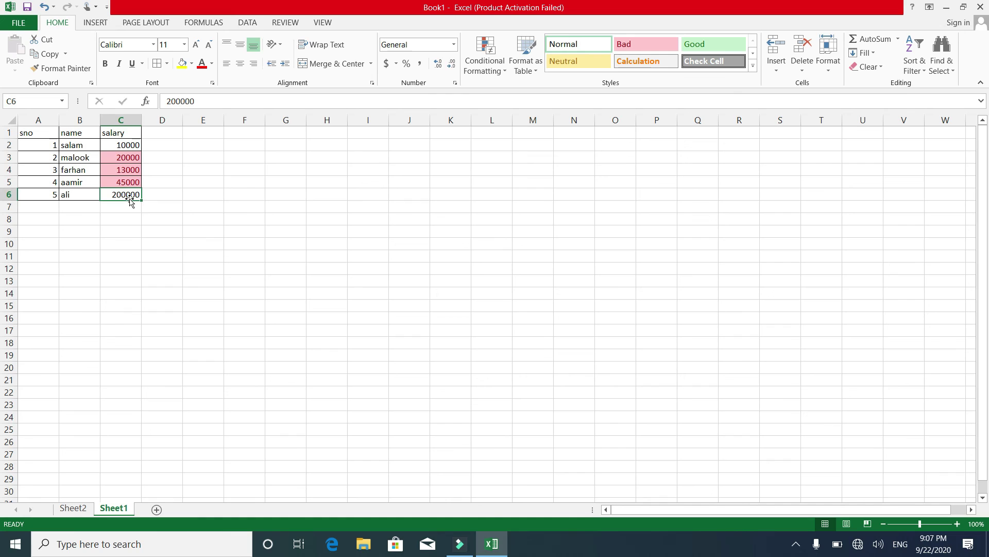
Undo the C6 salary change, the conditional highlighting in C2:C6 and the borders on A1:C6.
left_click(137, 149)
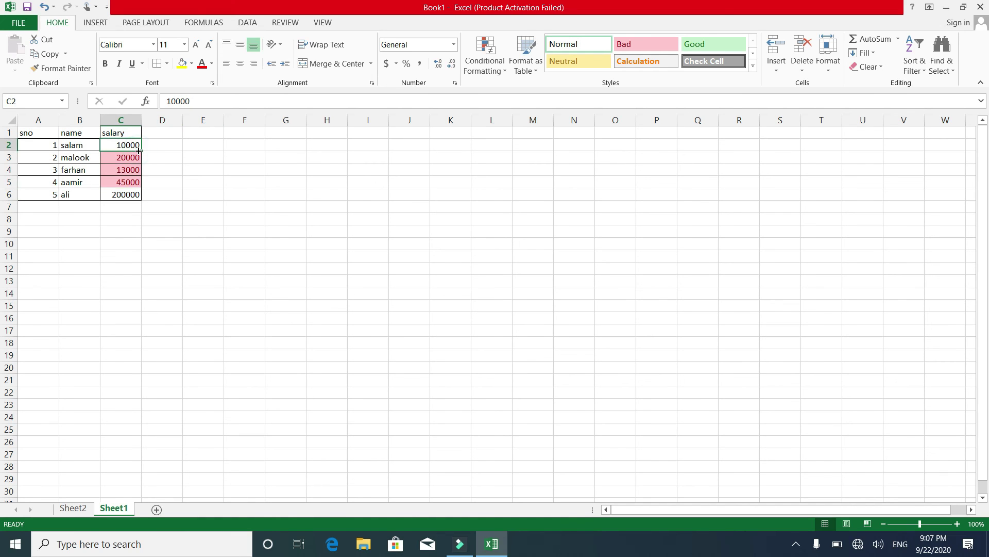
key("shift+Down")
key("shift+Down")
key("shift+Down")
key("shift+Down")
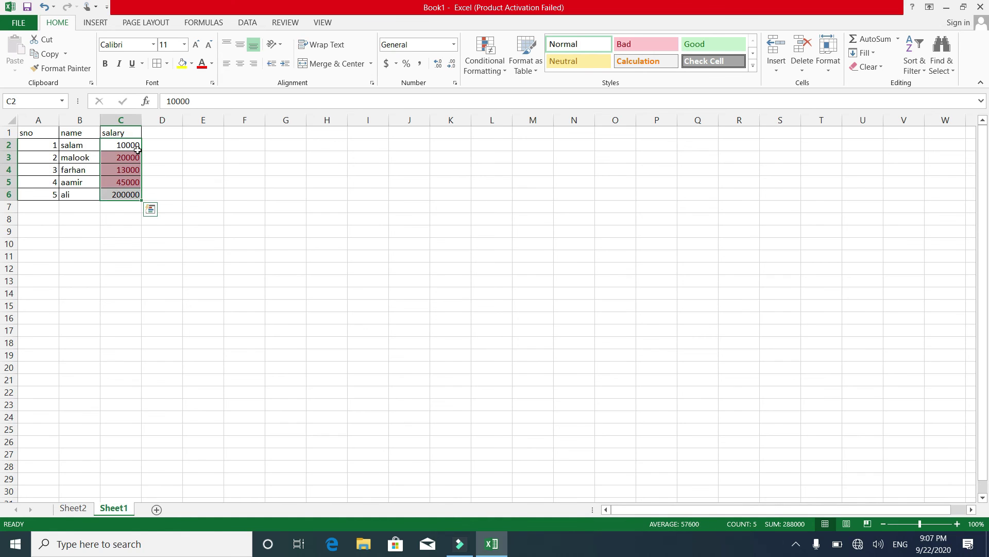
key("ctrl+z")
key("ctrl+z")
key("ctrl+z")
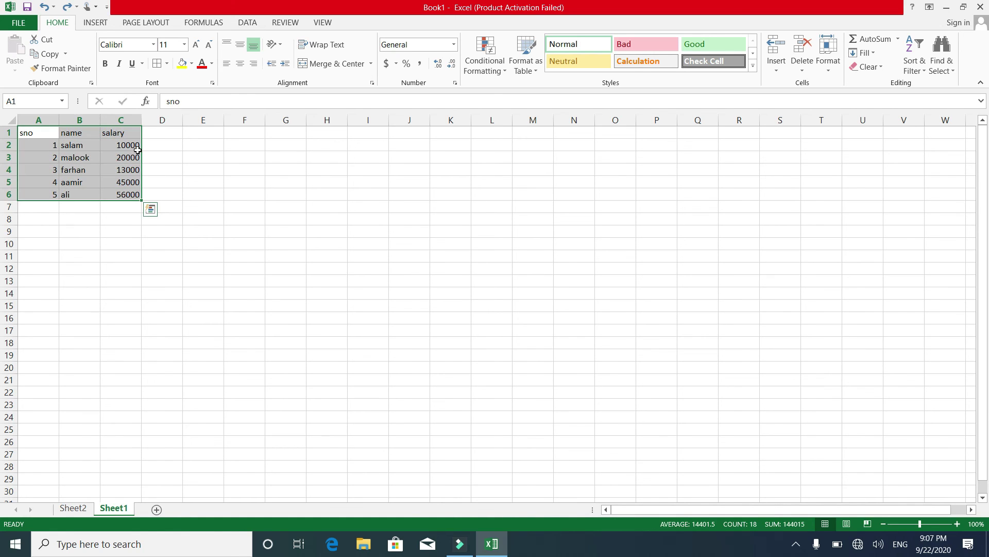
key("Right")
key("Right")
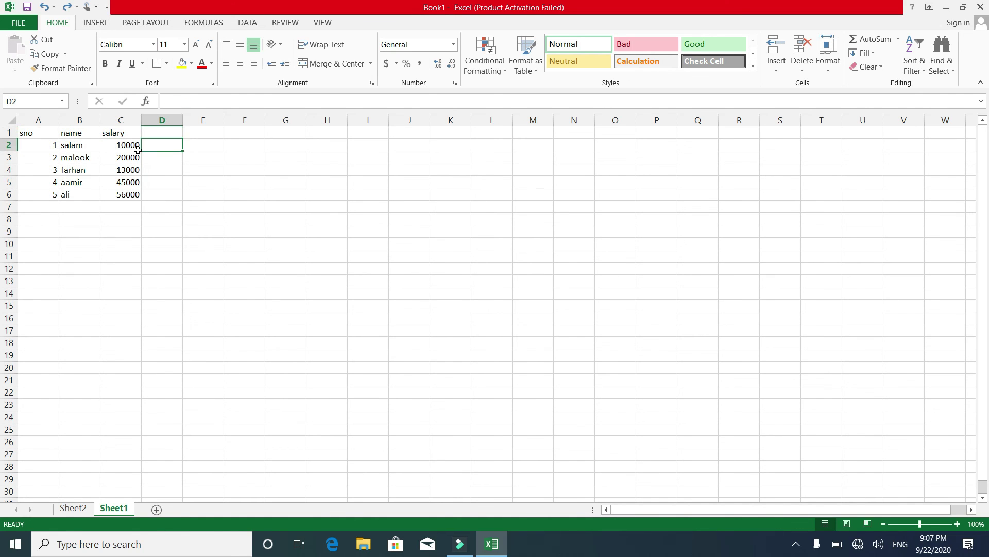
Apply green gradient data bars to the salary values in C2:C6.
left_click(138, 149)
key("shift+Down")
key("shift+Down")
key("shift+Down")
key("shift+Down")
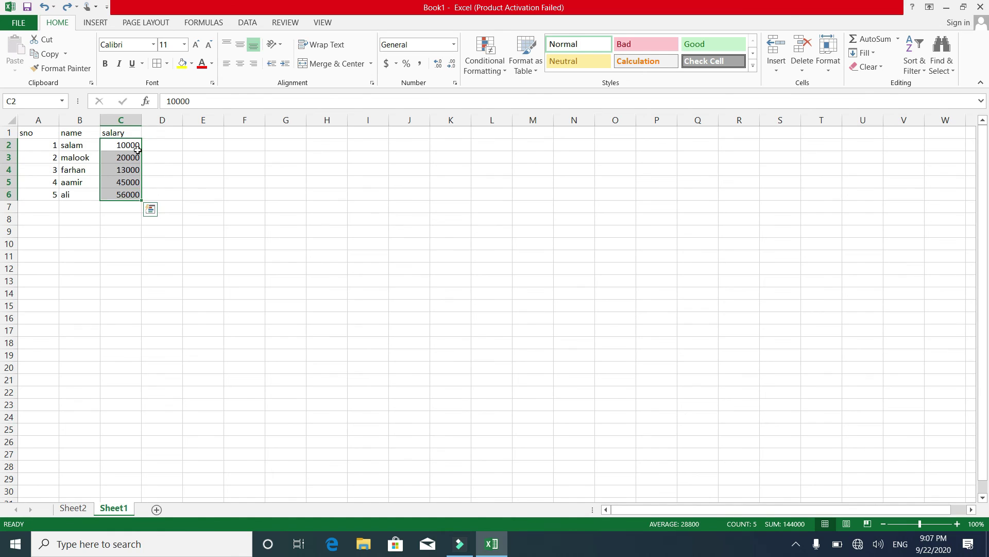
left_click(494, 74)
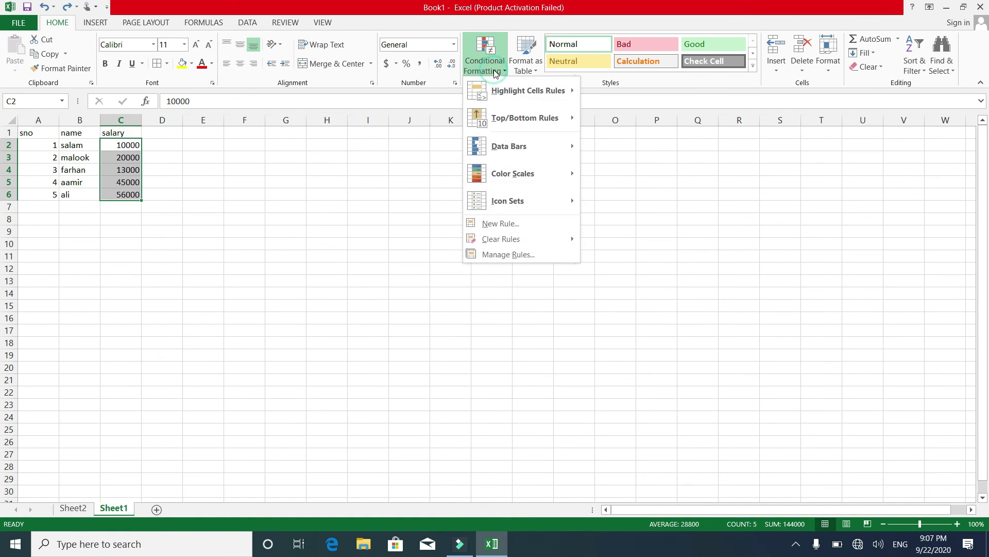
mouse_move(519, 146)
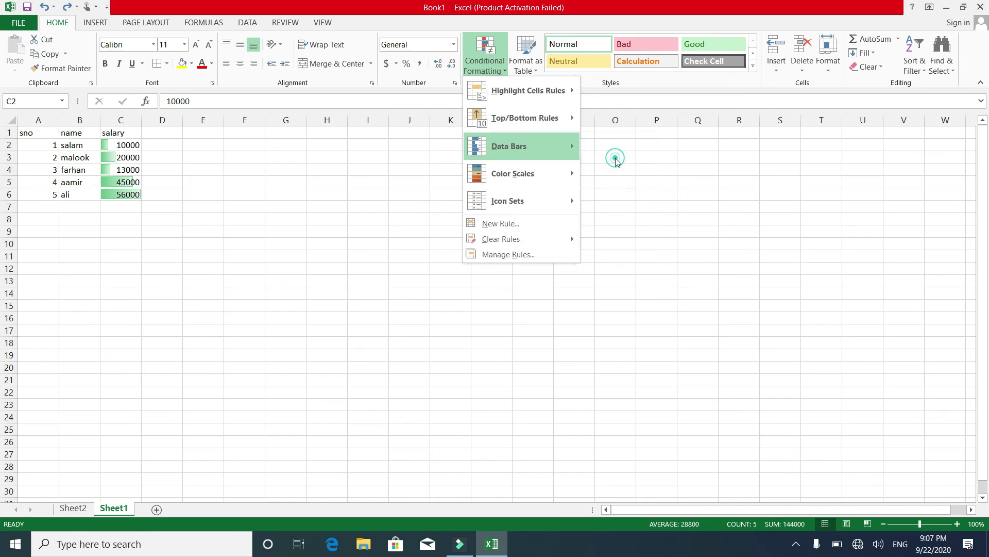
left_click(613, 158)
left_click(249, 245)
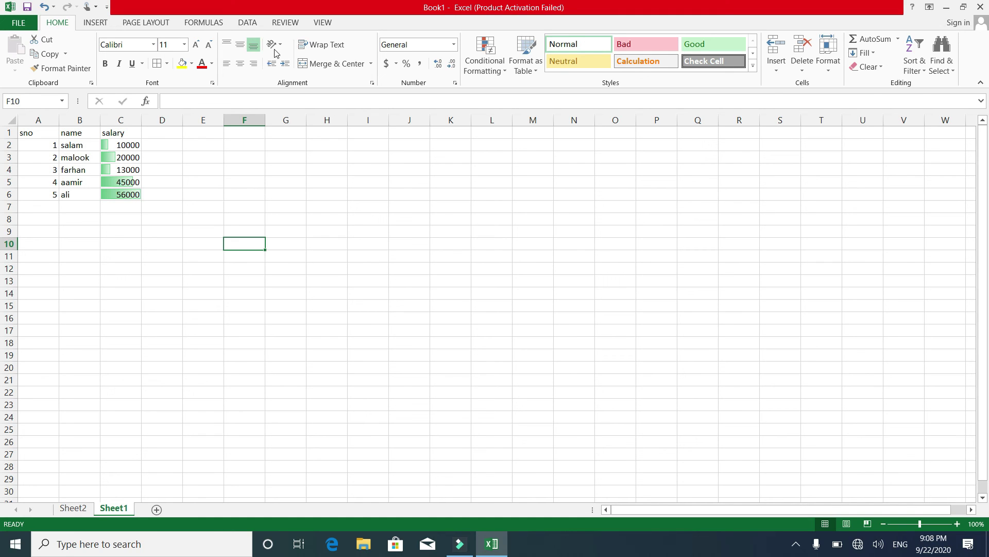
Examine the Icon Sets and Clear Rules options for conditional formatting.
left_click(477, 71)
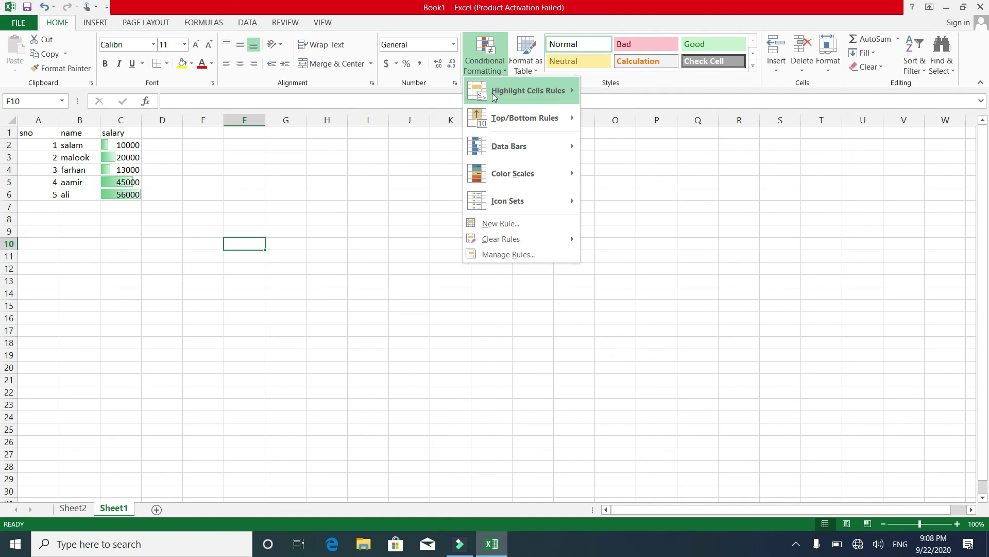
mouse_move(515, 200)
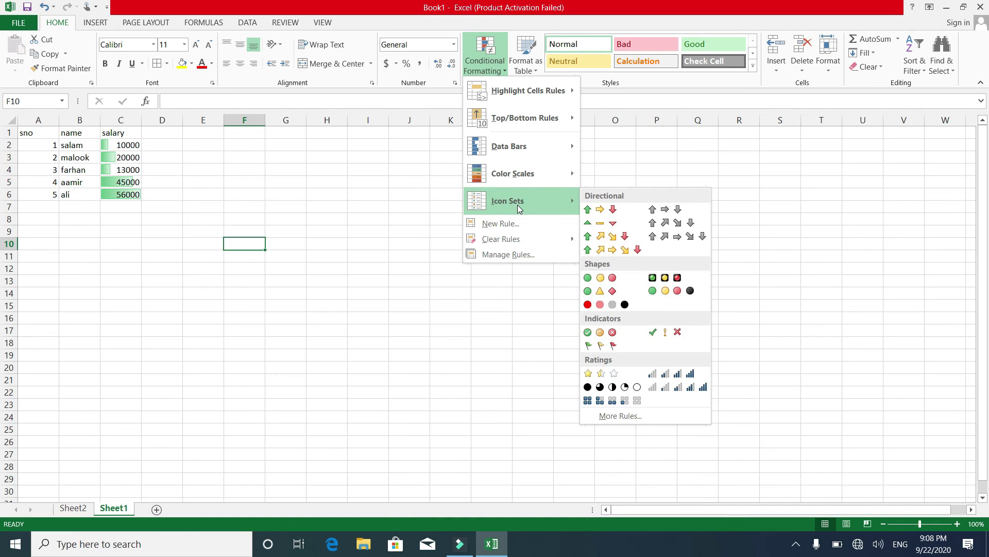
mouse_move(529, 243)
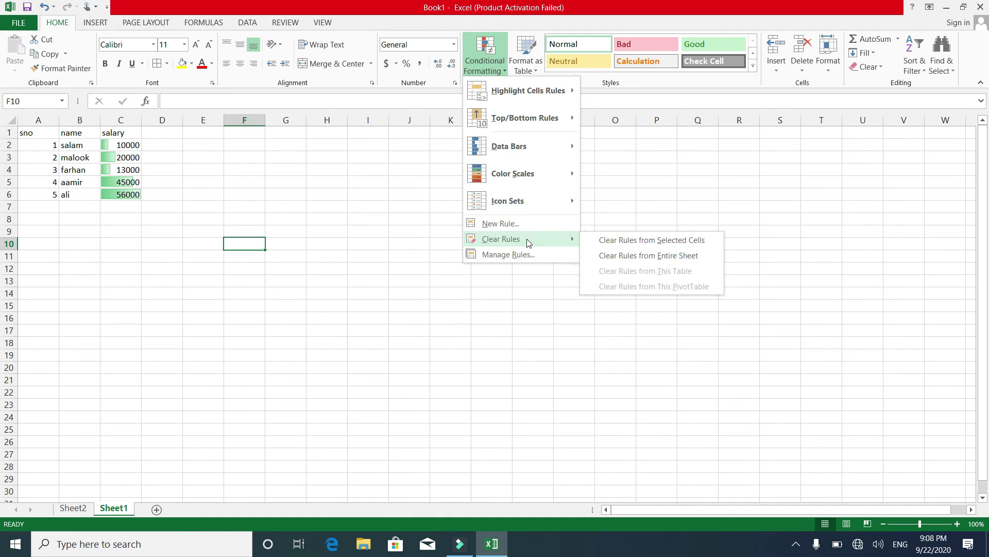